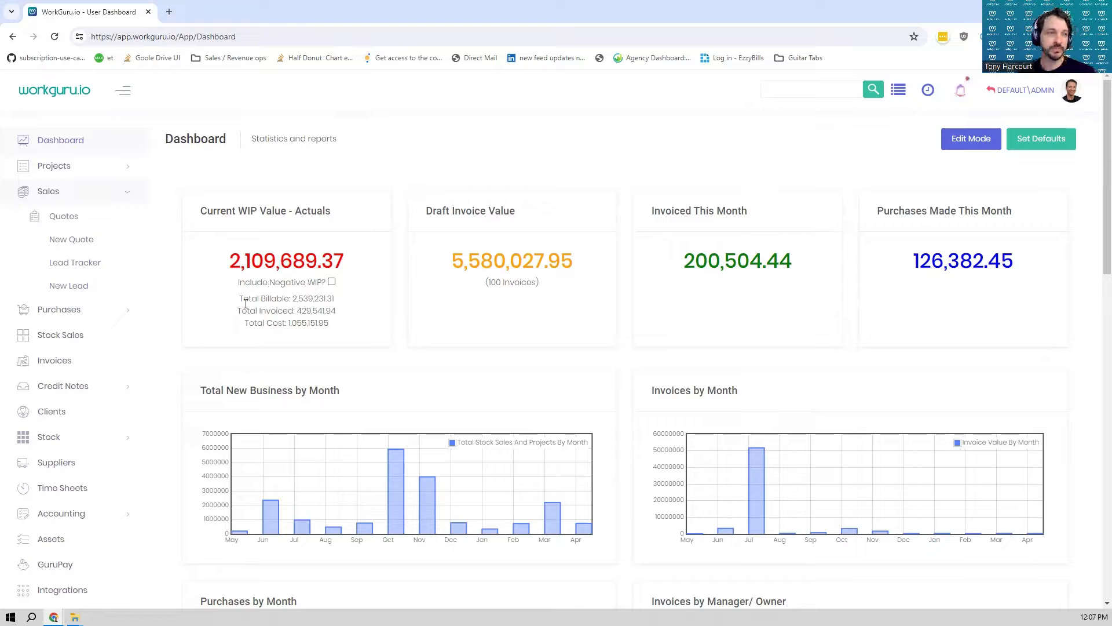
# - Start a new sales quote and name it "Demo for Trailer"
pyautogui.click(85, 224)
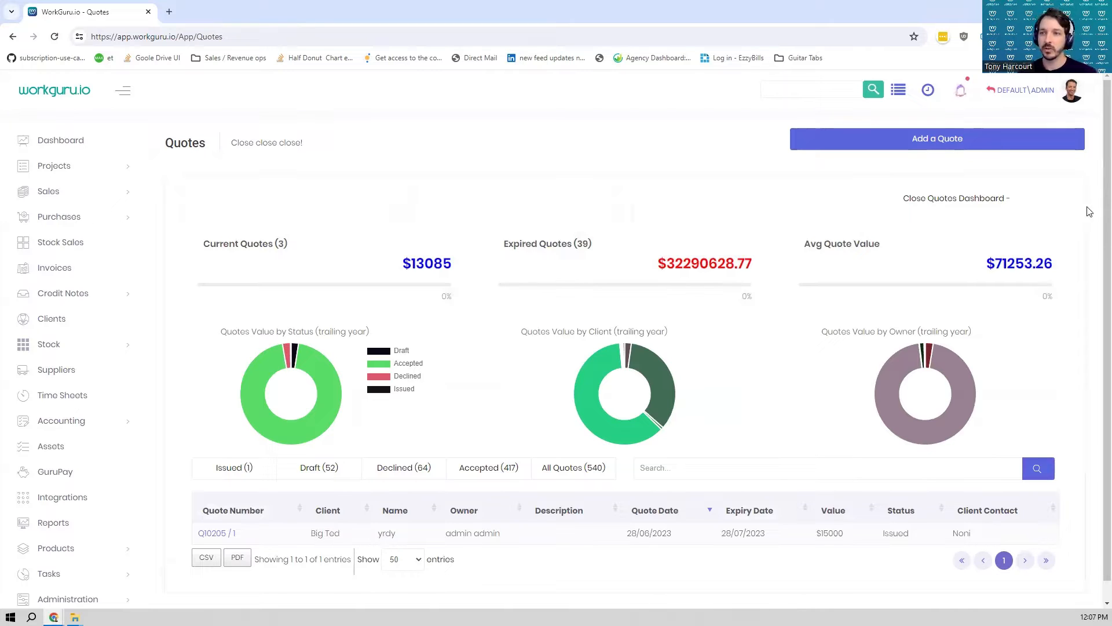
pyautogui.click(941, 146)
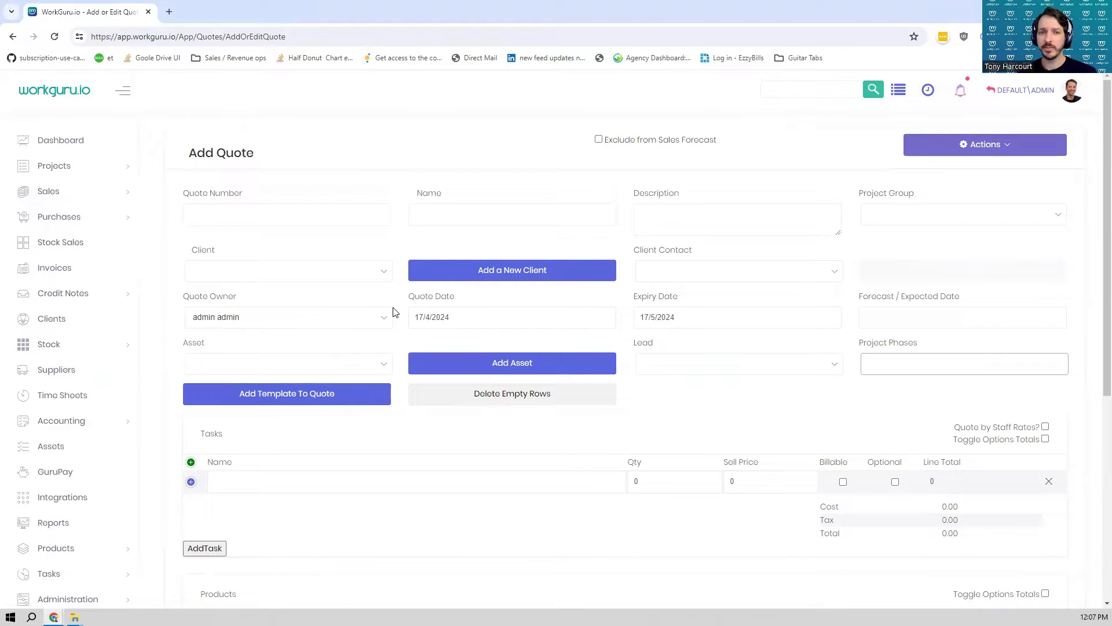
pyautogui.click(509, 217)
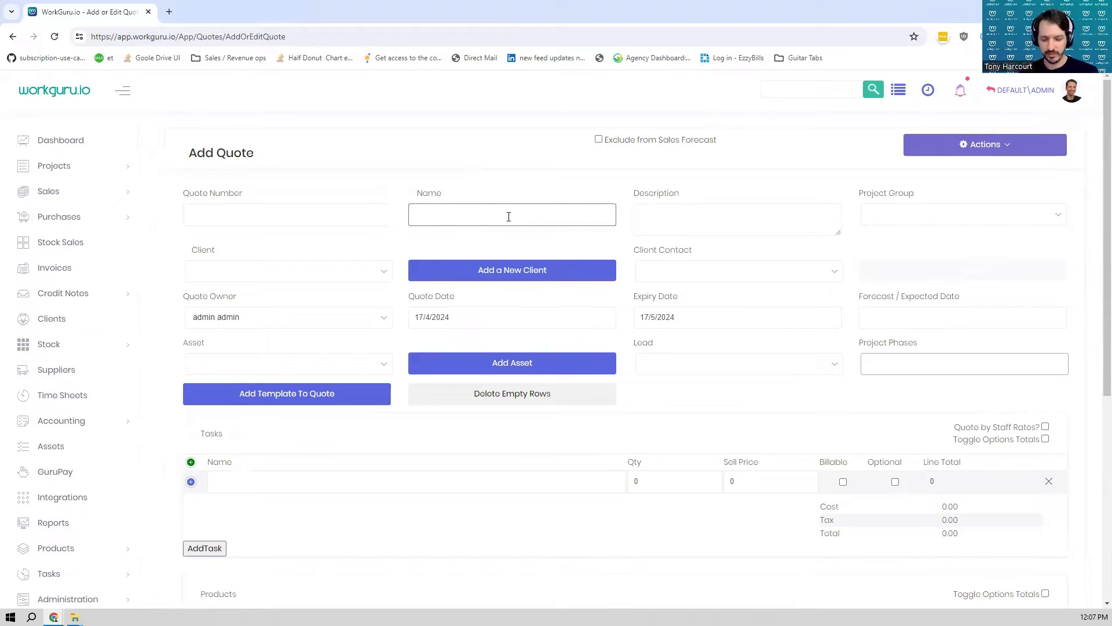
pyautogui.write('Demo for')
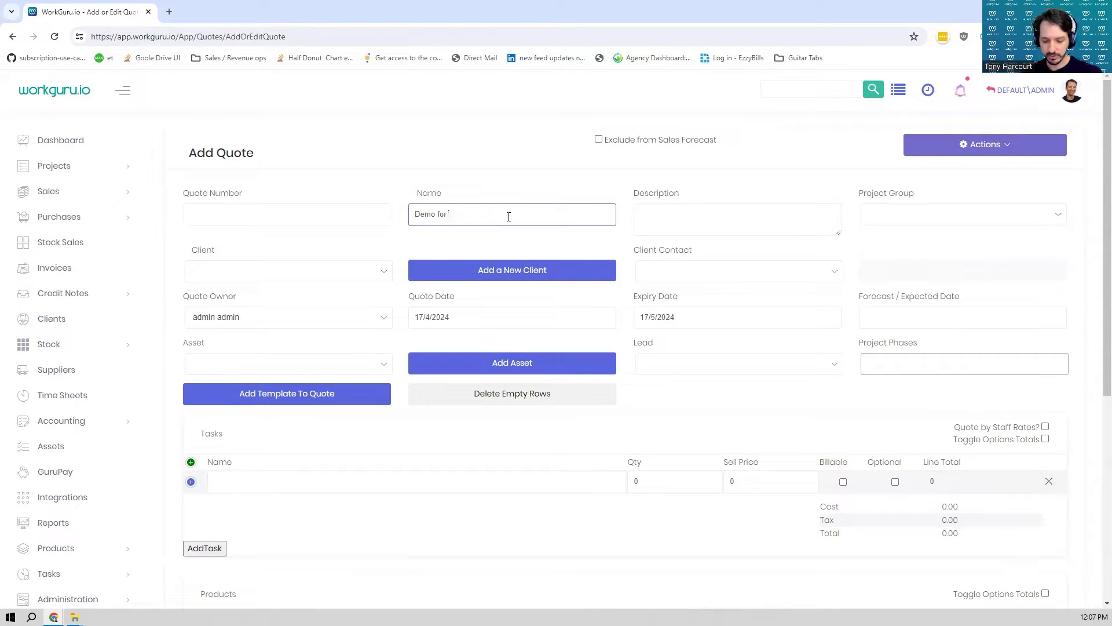
pyautogui.write(' Trailer')
pyautogui.press('Tab')
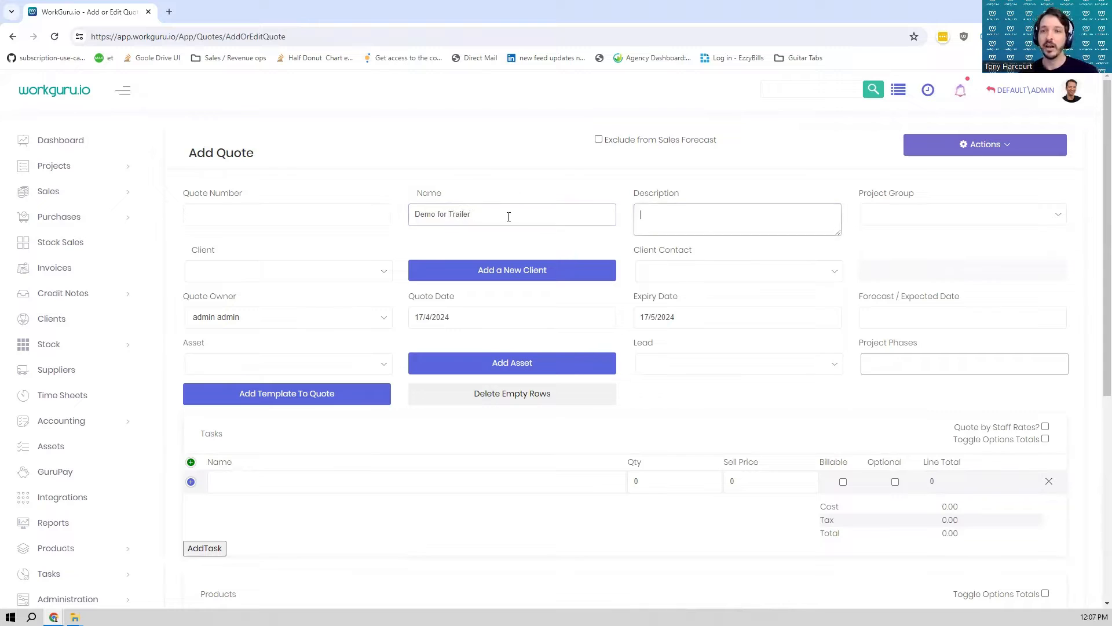
# - Assign the quote to the client Big Ted and set the forecast/expected date to 30/4/2024
pyautogui.click(299, 273)
pyautogui.click(277, 370)
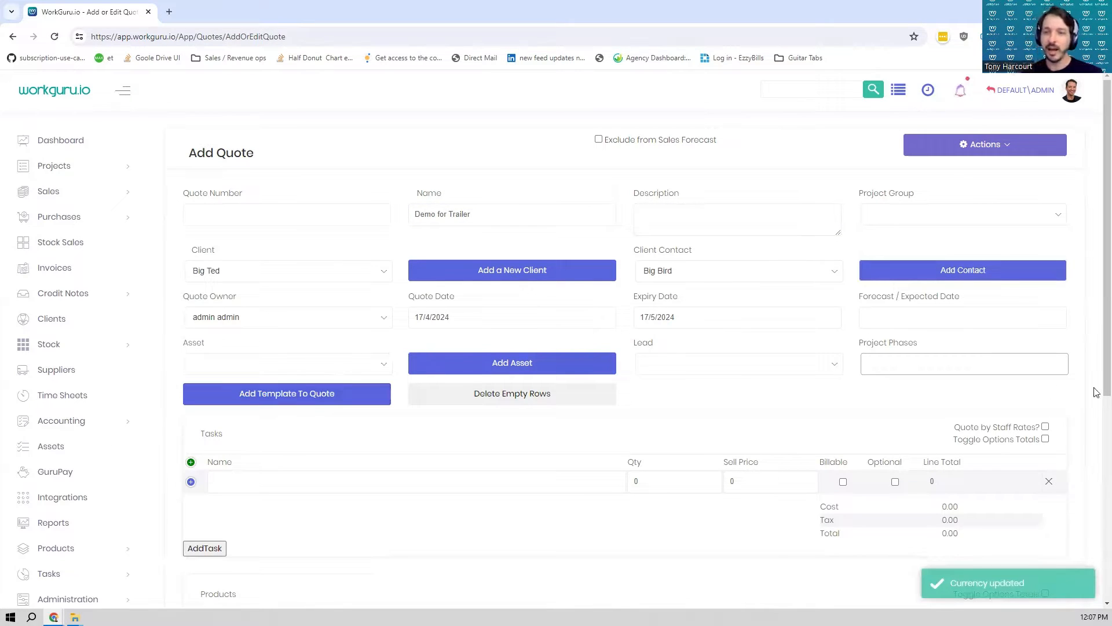
pyautogui.click(920, 323)
pyautogui.click(814, 442)
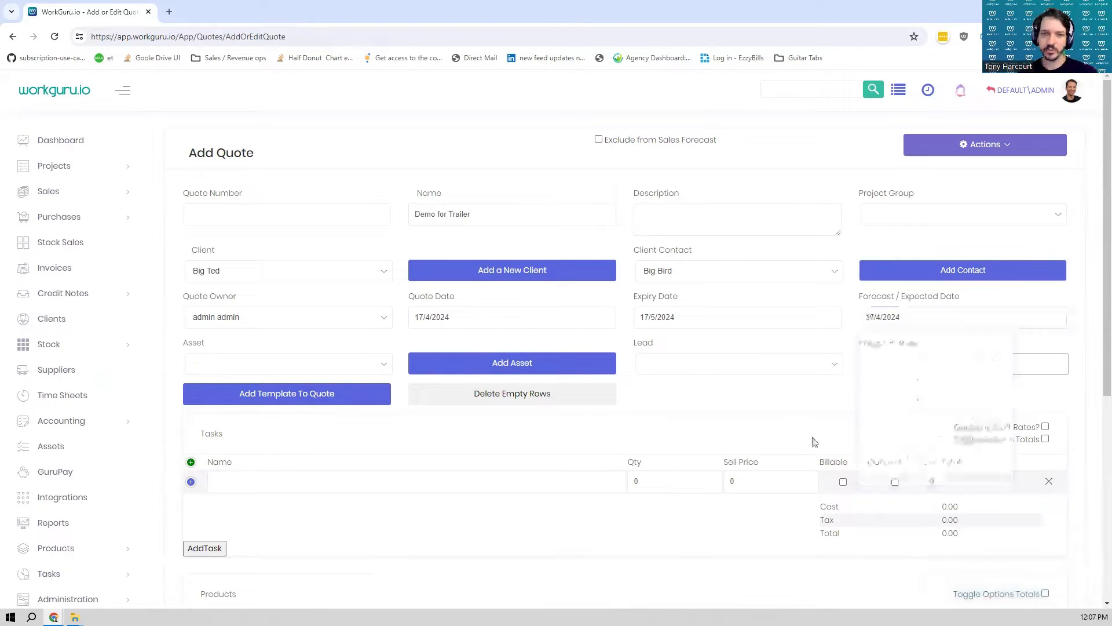
# - Add the existing Labour task as a task line on the quote
pyautogui.scroll(-3, 742, 350)
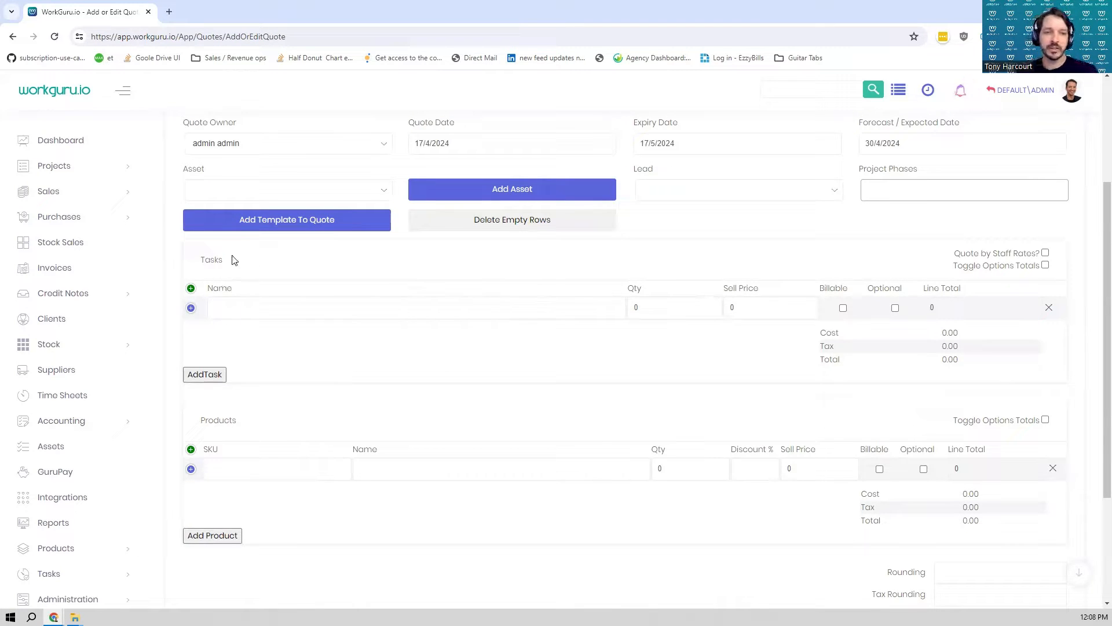
pyautogui.moveTo(235, 259); pyautogui.dragTo(187, 260)
pyautogui.click(245, 306)
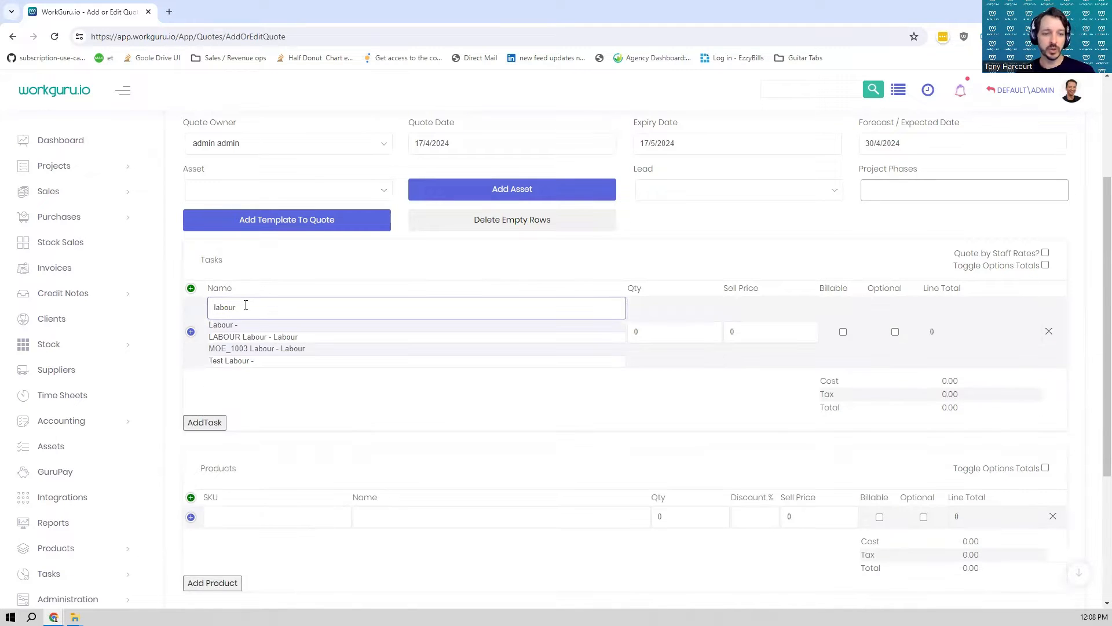
pyautogui.click(227, 326)
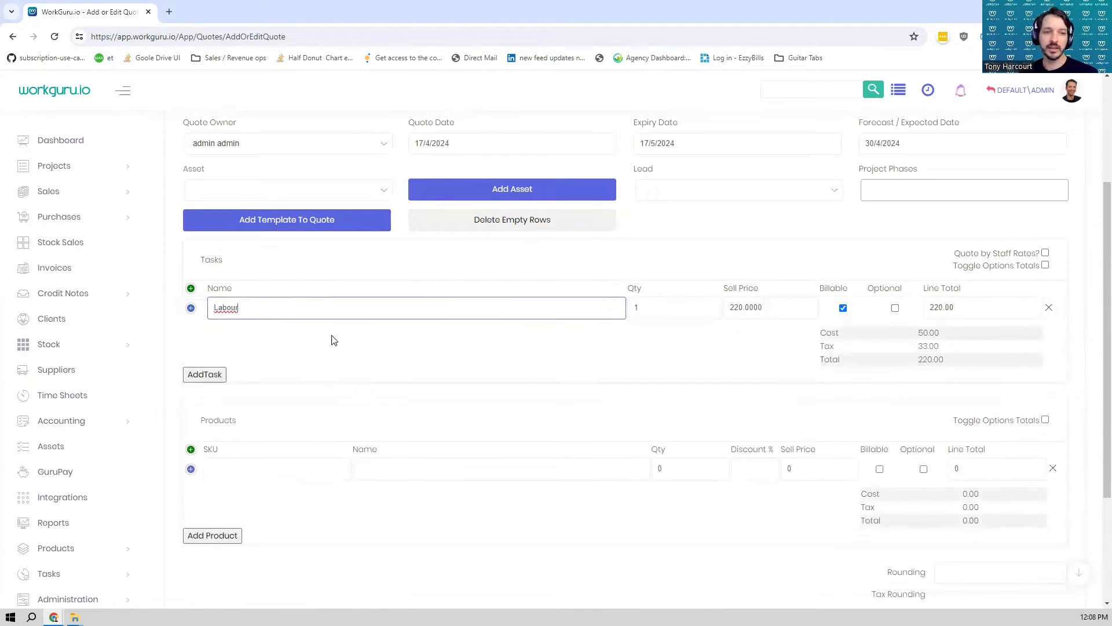
# - Search the products by SKU for 123 and add Crusher Dust as a product line
pyautogui.click(263, 468)
pyautogui.write('123')
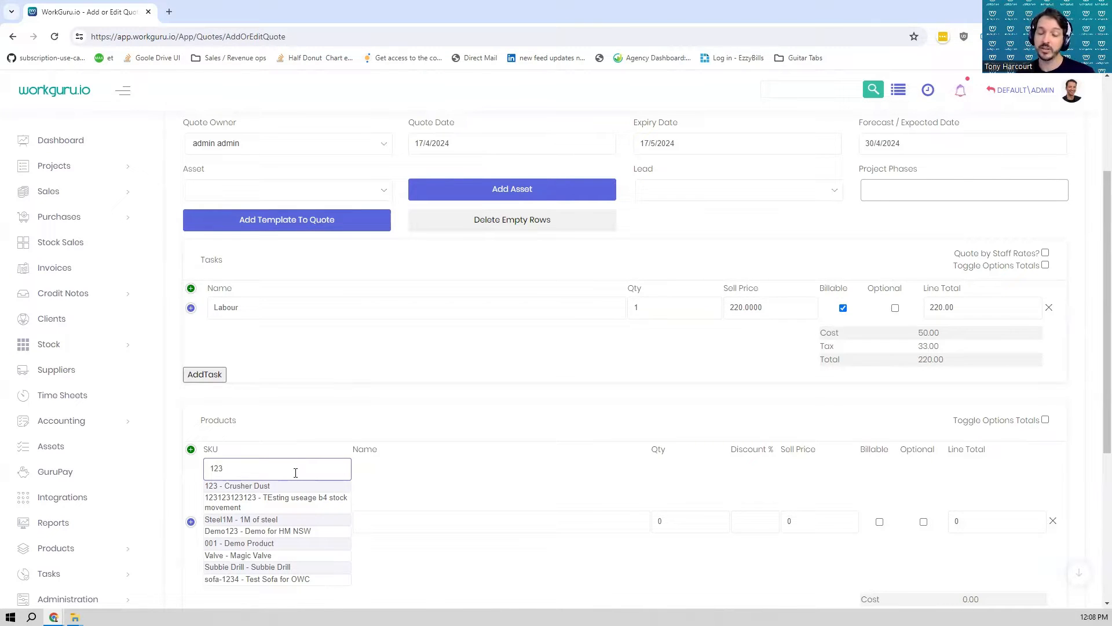
pyautogui.doubleClick(296, 473)
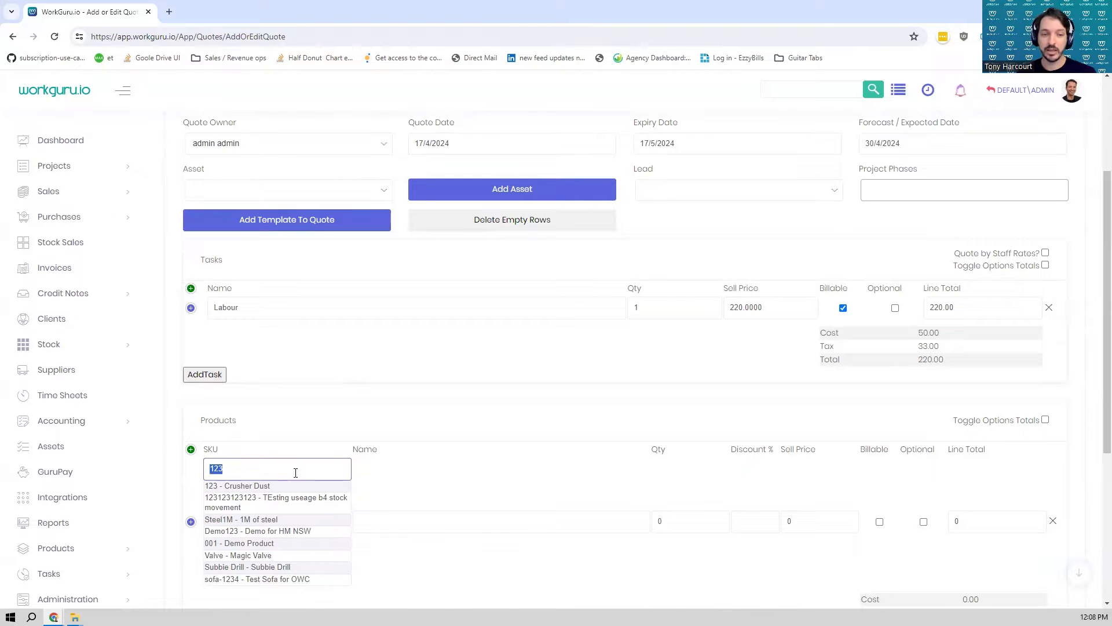
pyautogui.click(263, 486)
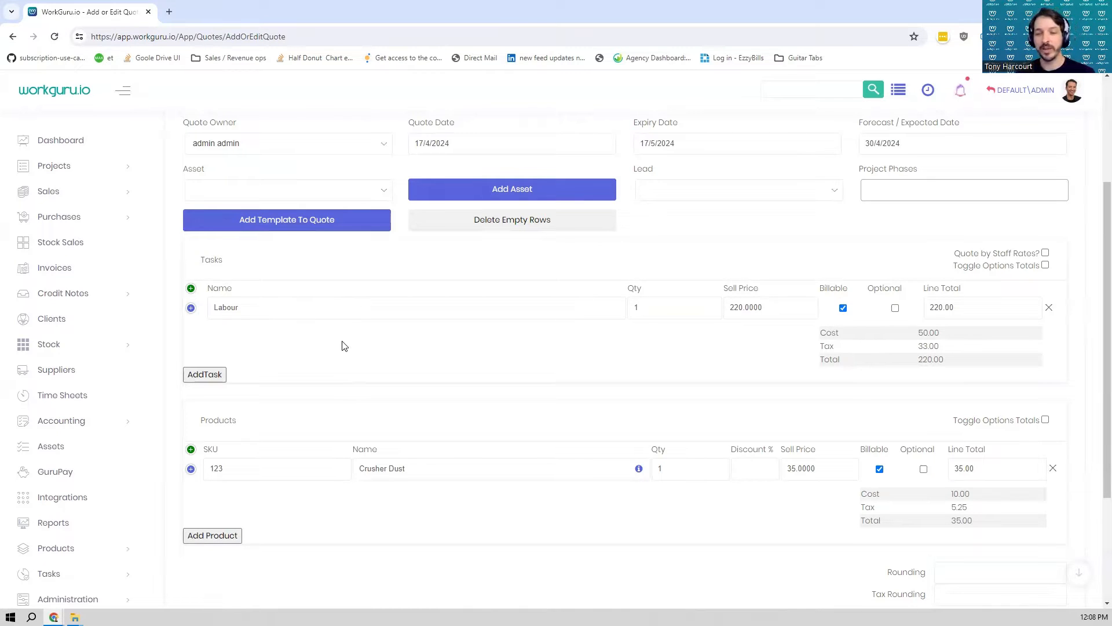
# - Examine the Bulk Add Products import option for the quote and leave it without importing a file
pyautogui.scroll(3, 343, 445)
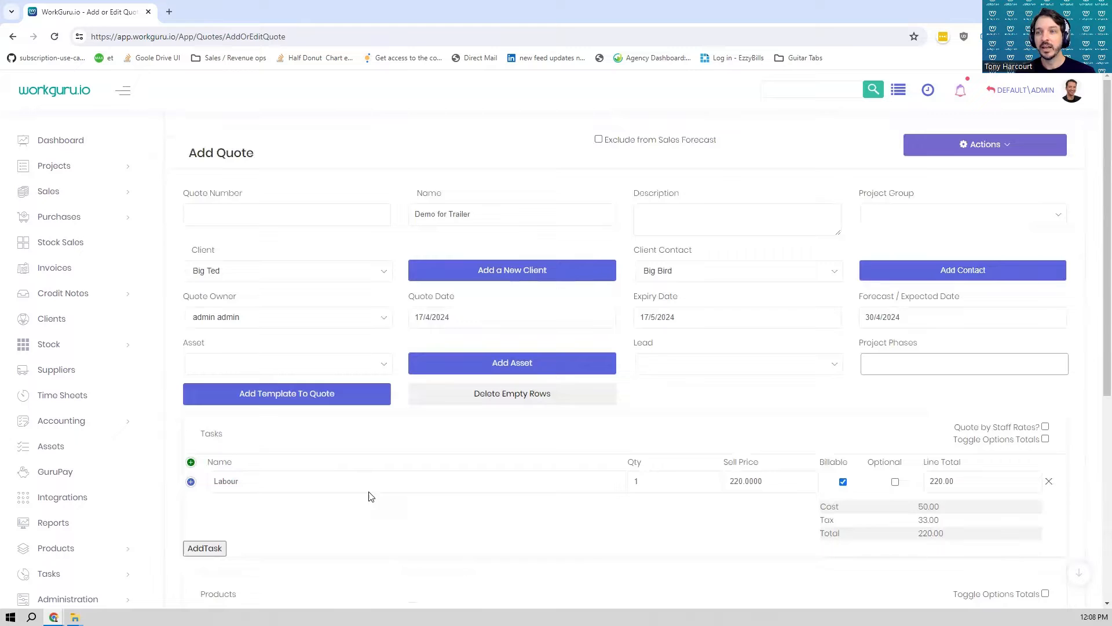
pyautogui.click(1017, 152)
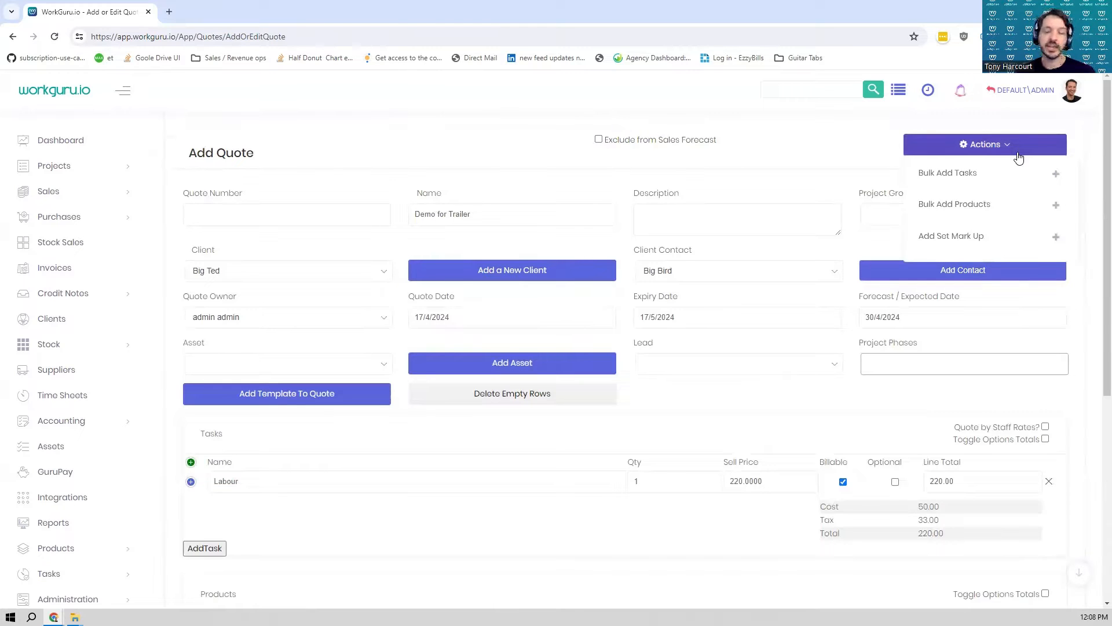
pyautogui.click(970, 202)
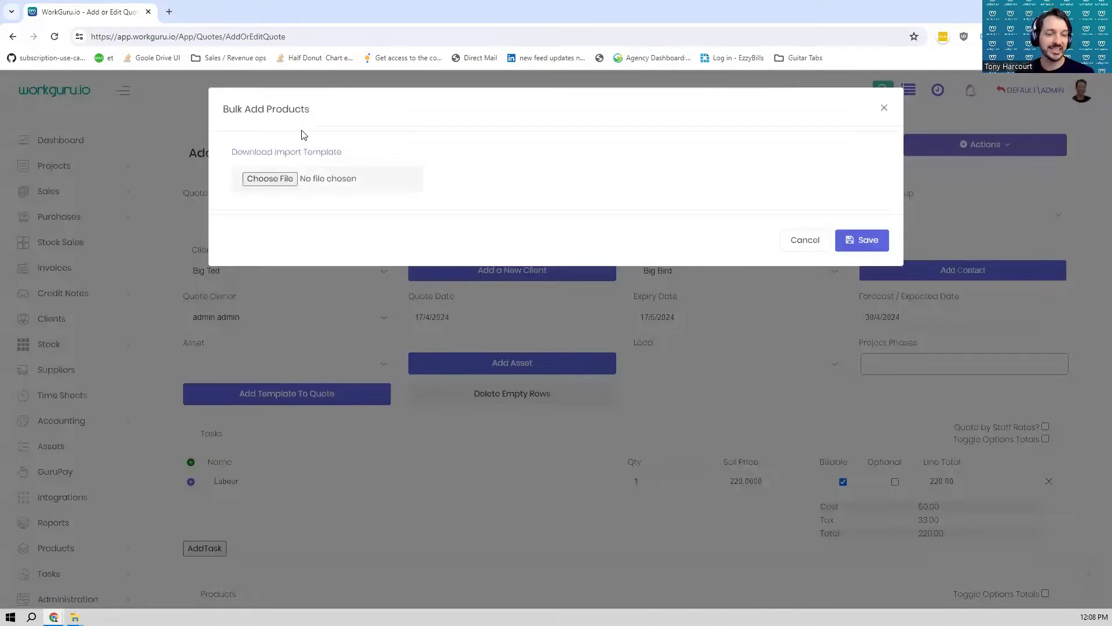
pyautogui.click(797, 247)
# - Delete the Labour task row and the Crusher Dust product row from the quote
pyautogui.click(1050, 482)
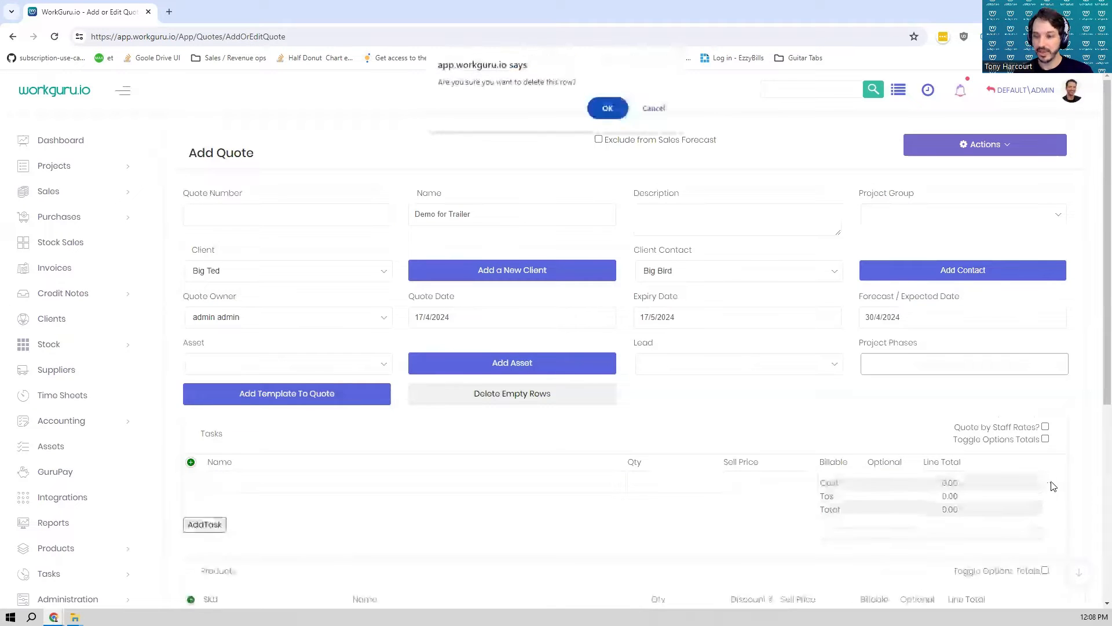
pyautogui.press('Return')
pyautogui.scroll(-3, 1054, 484)
pyautogui.click(1053, 447)
pyautogui.press('Return')
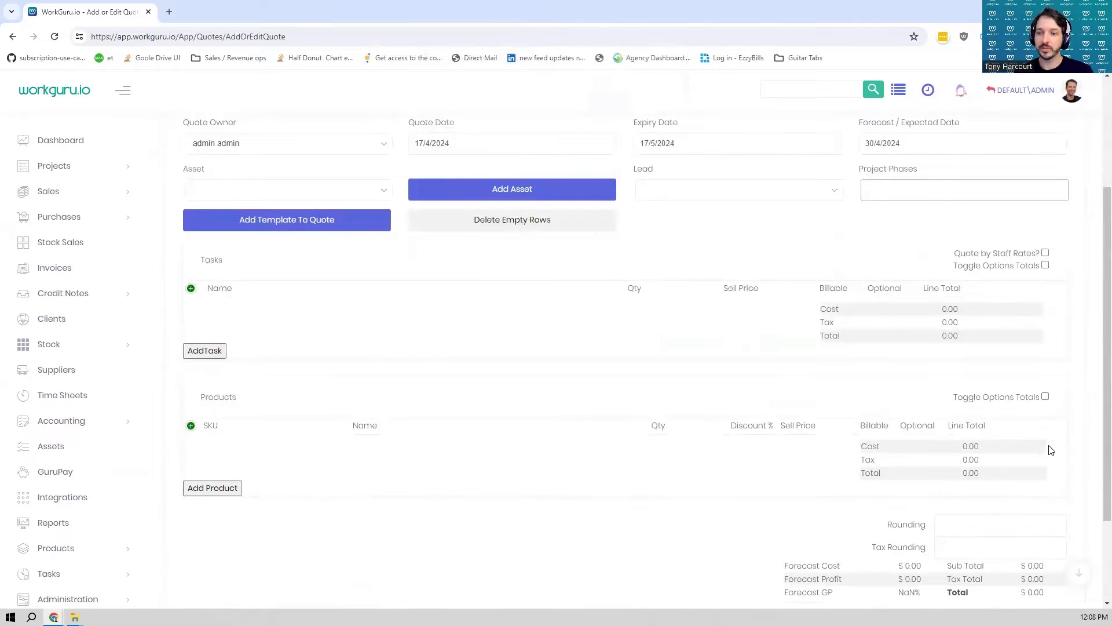
# - Add the 6x4 Box Trailer template to the quote with a quantity of 1
pyautogui.click(277, 227)
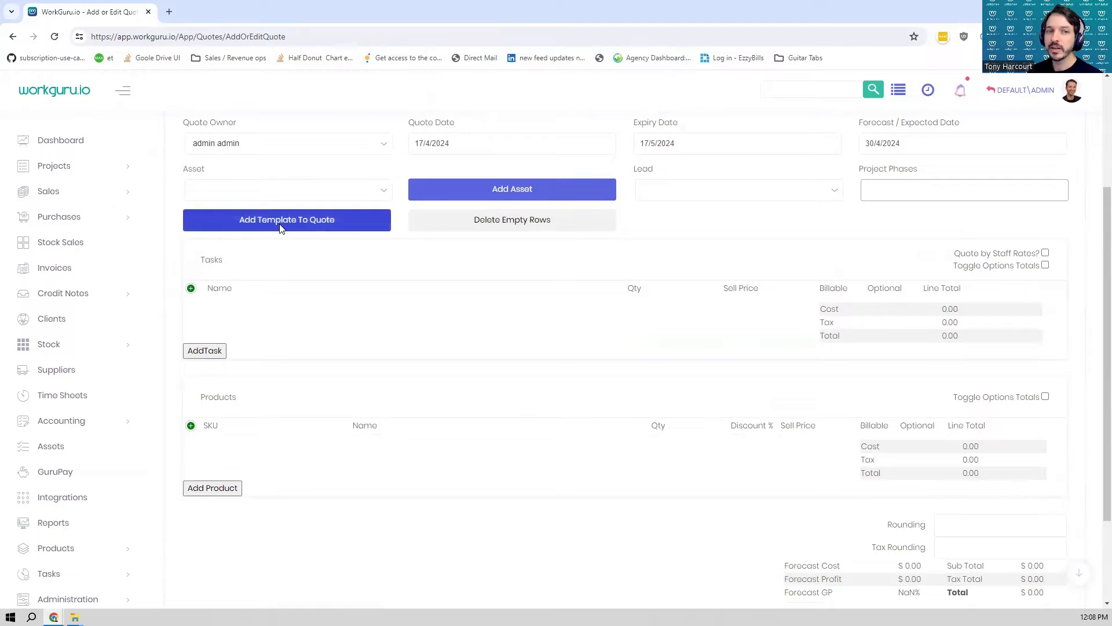
pyautogui.write('6x')
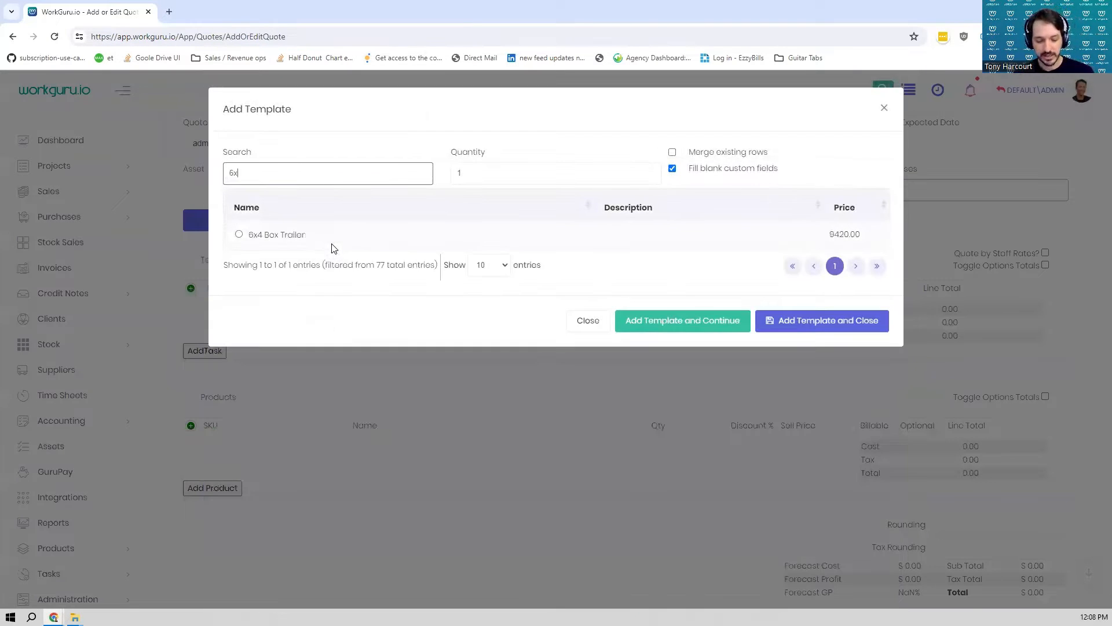
pyautogui.click(239, 234)
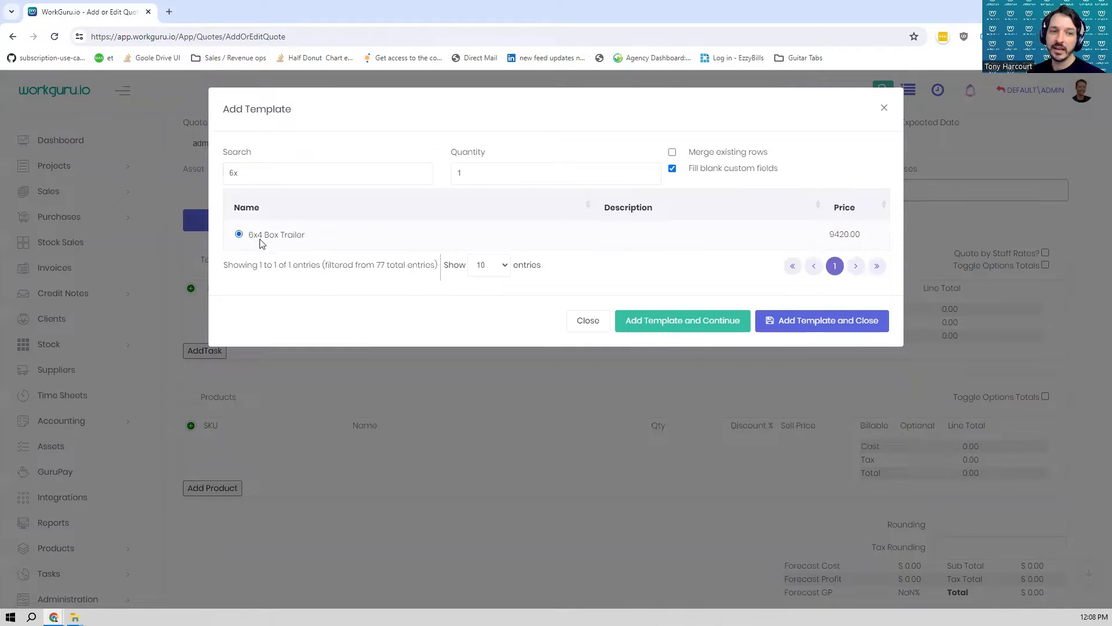
pyautogui.click(807, 325)
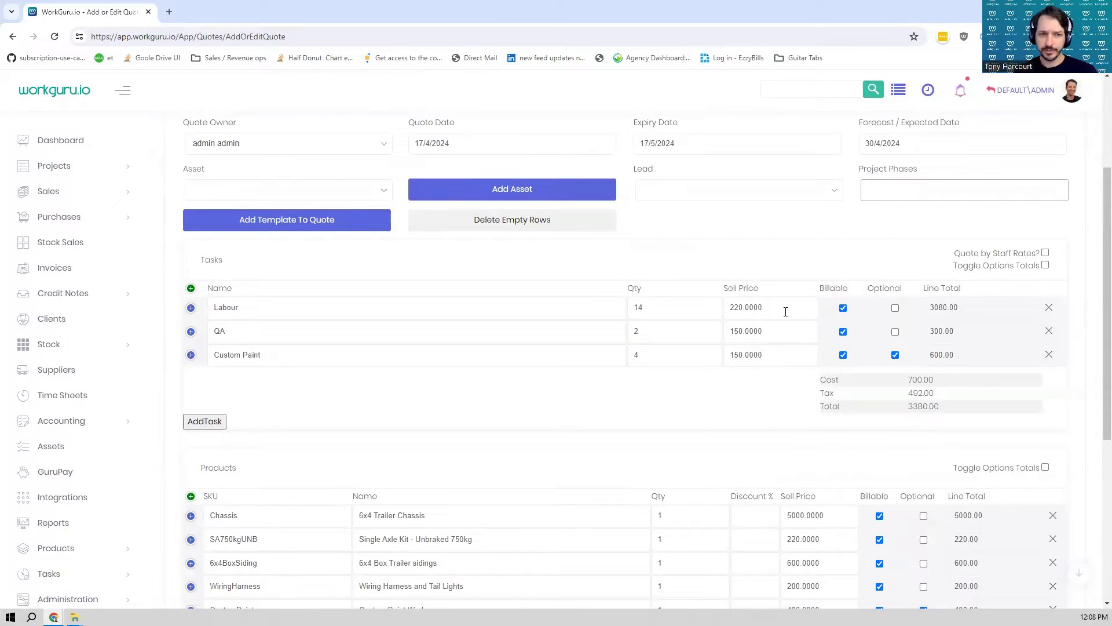
# - Review the template's task and product lines, including quantities, prices and which lines are optional
pyautogui.scroll(3, 675, 259)
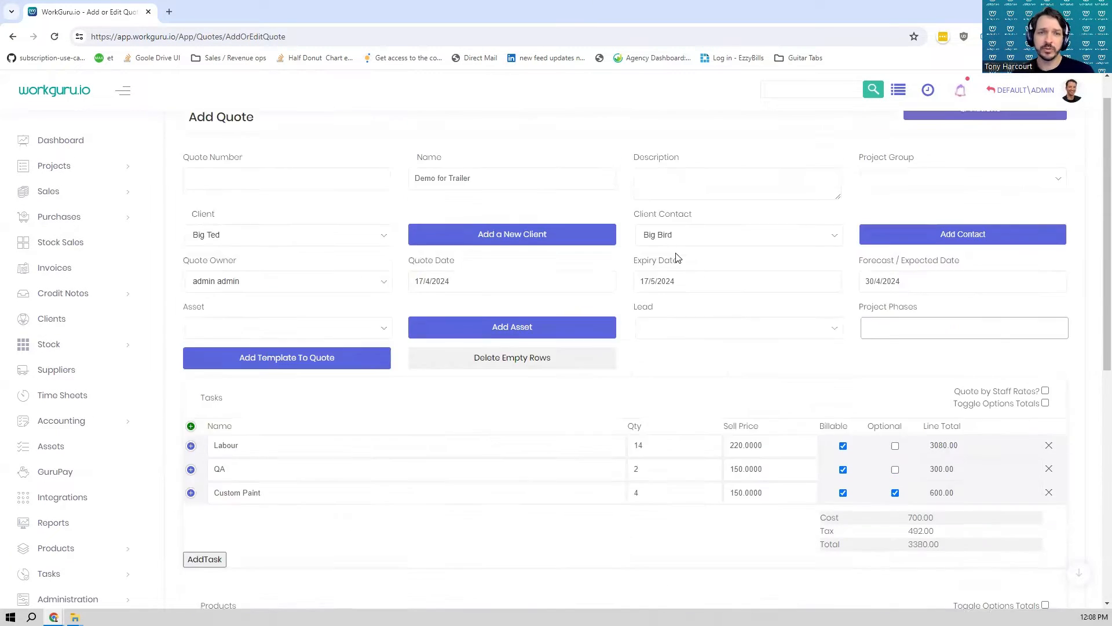
pyautogui.scroll(-2, 558, 246)
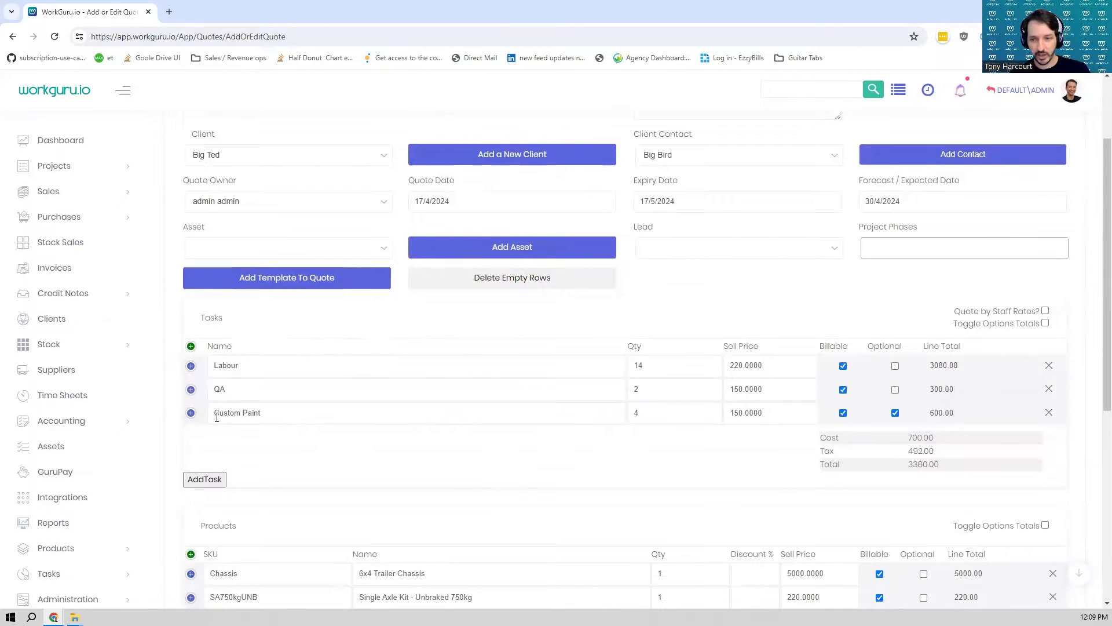
pyautogui.scroll(-1, 892, 379)
pyautogui.scroll(-2, 892, 379)
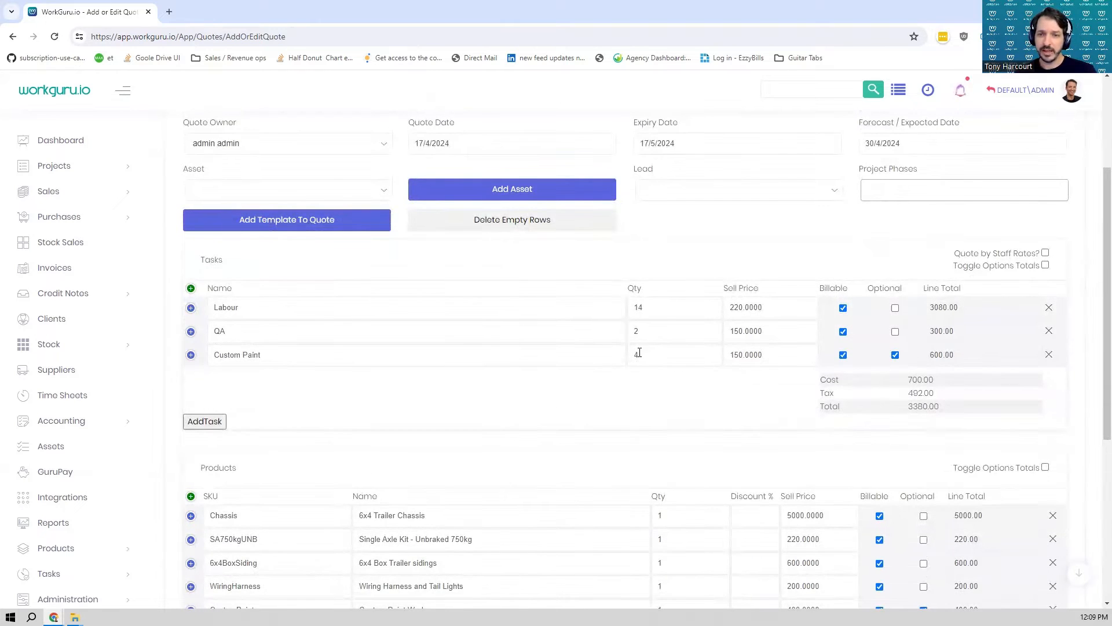
pyautogui.scroll(-3, 615, 363)
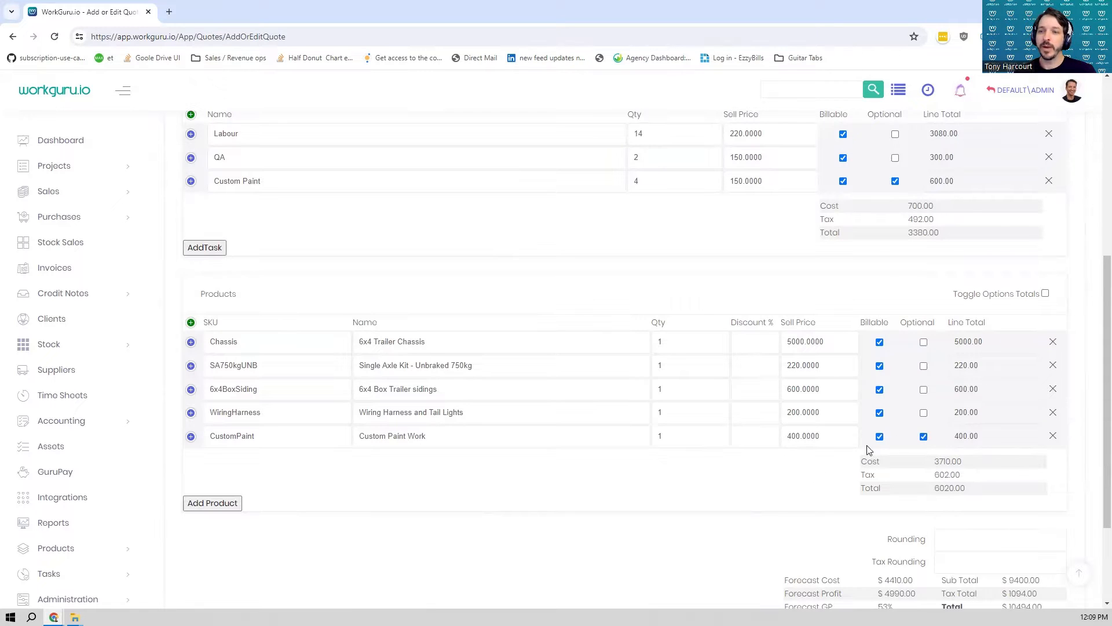
pyautogui.scroll(2, 857, 458)
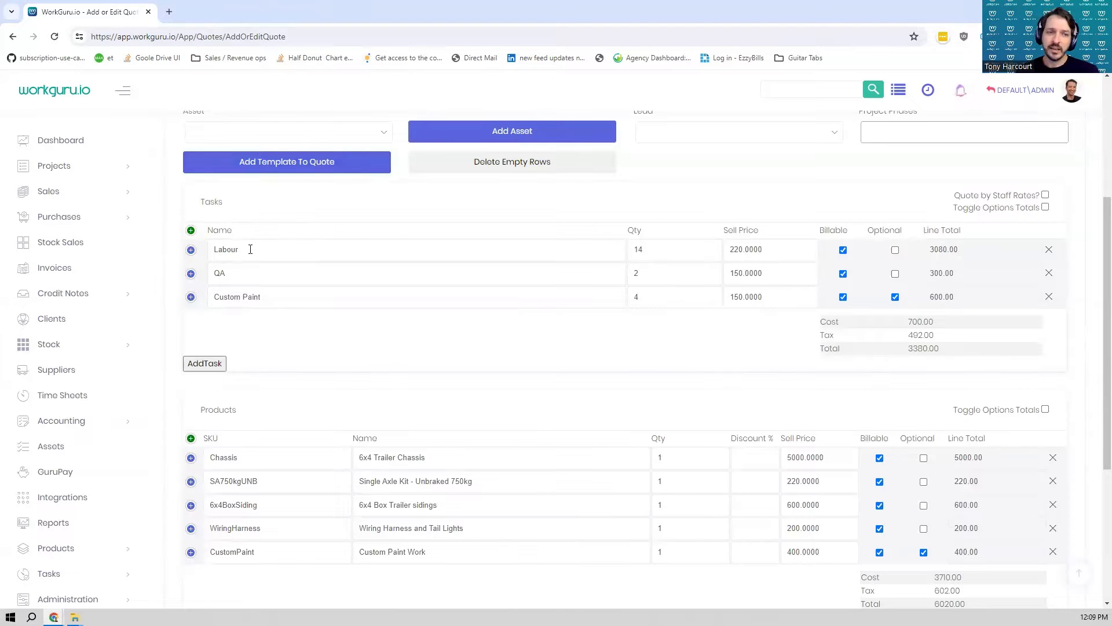
pyautogui.scroll(-1, 346, 339)
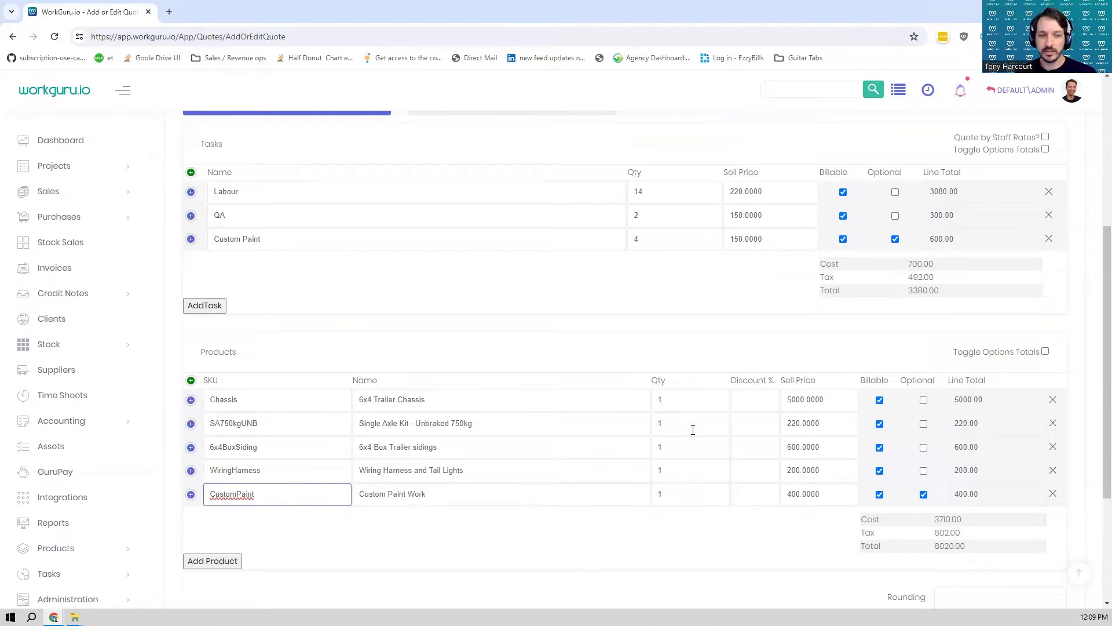
# - Try a quantity of 2 on the Single Axle Kit - Unbraked 750kg line and return it to 1
pyautogui.click(675, 423)
pyautogui.write('2')
pyautogui.press('Tab')
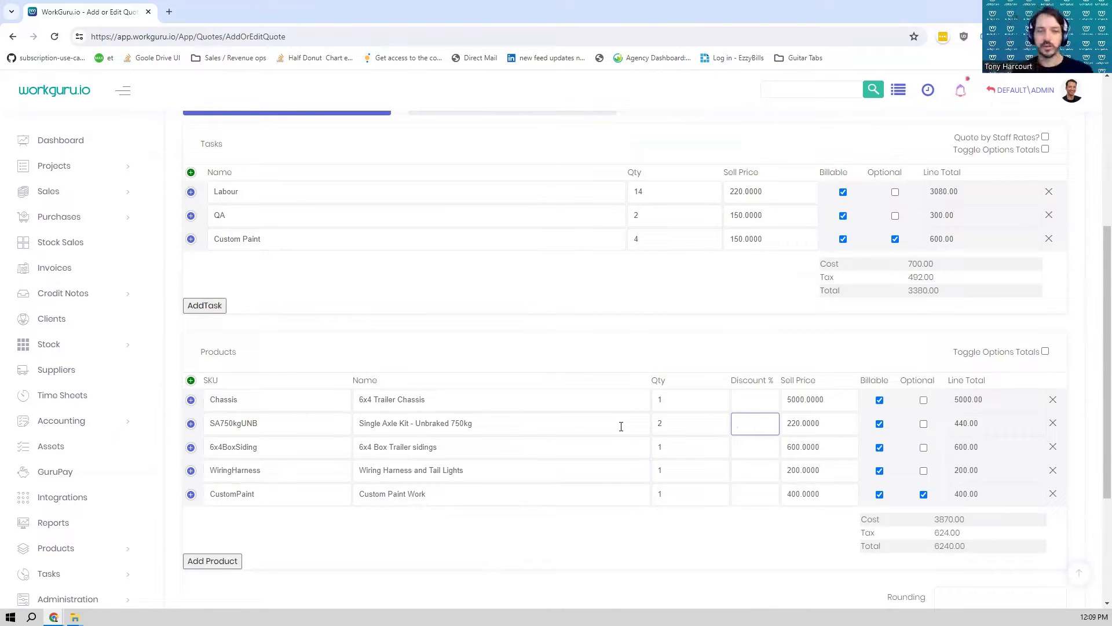
pyautogui.click(695, 424)
pyautogui.press('BackSpace')
pyautogui.write('1')
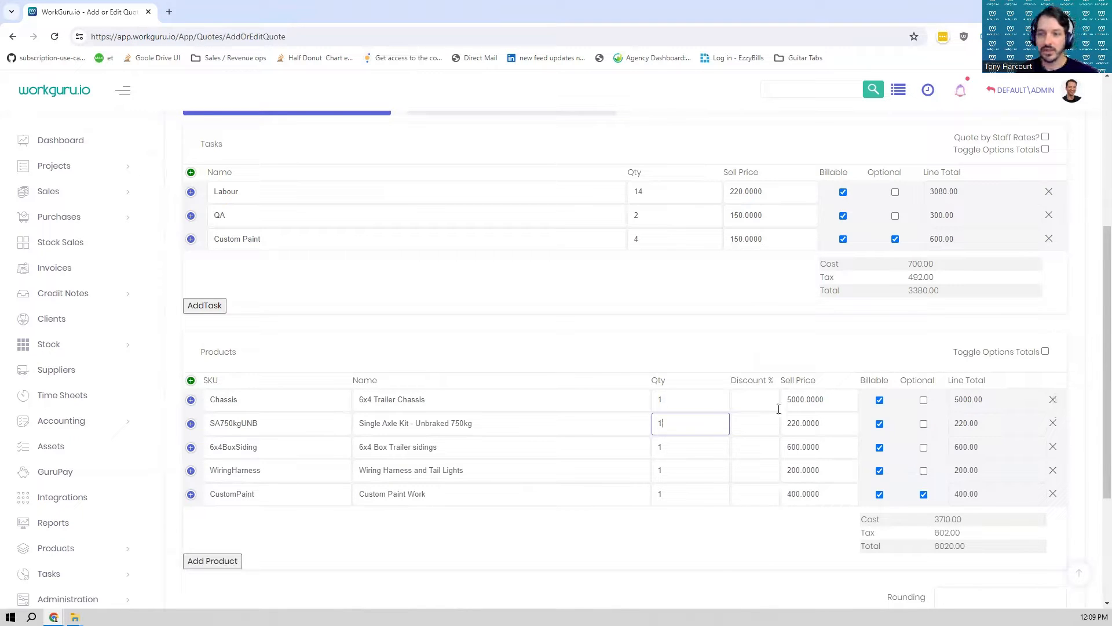
# - Save and issue the trailer quote, and look through the lines and totals on its detail page
pyautogui.scroll(-1, 788, 414)
pyautogui.scroll(4, 780, 428)
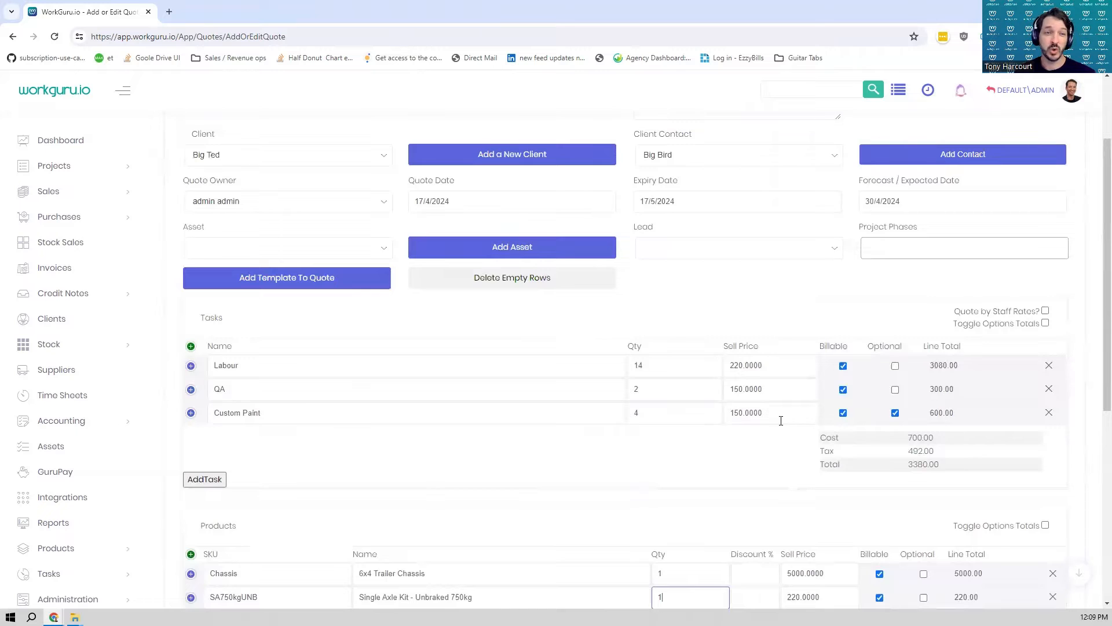
pyautogui.scroll(-6, 782, 423)
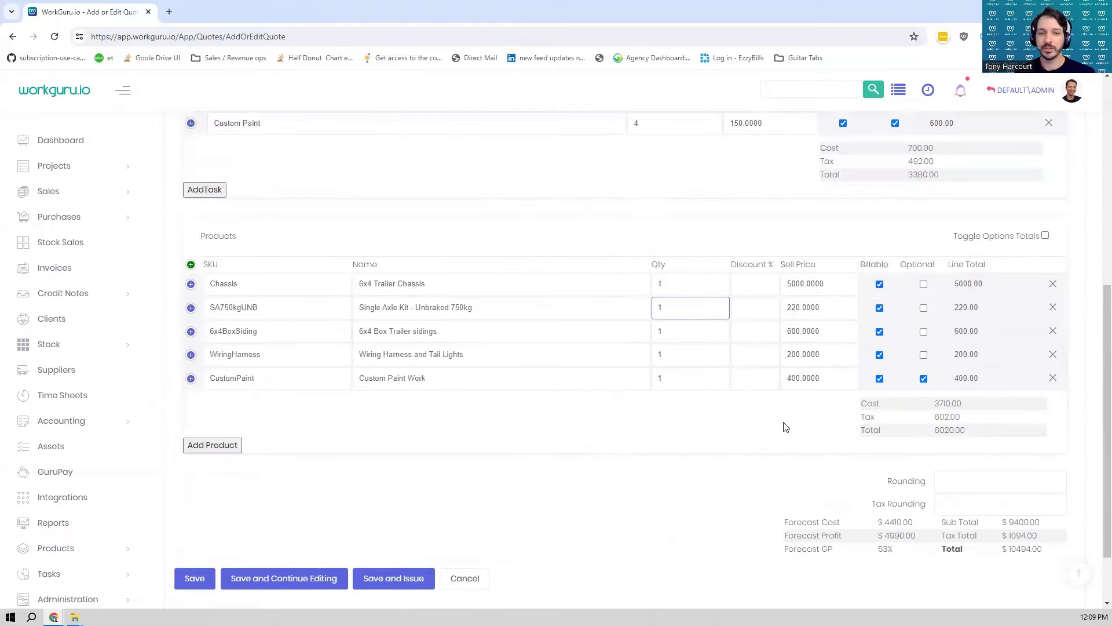
pyautogui.click(411, 501)
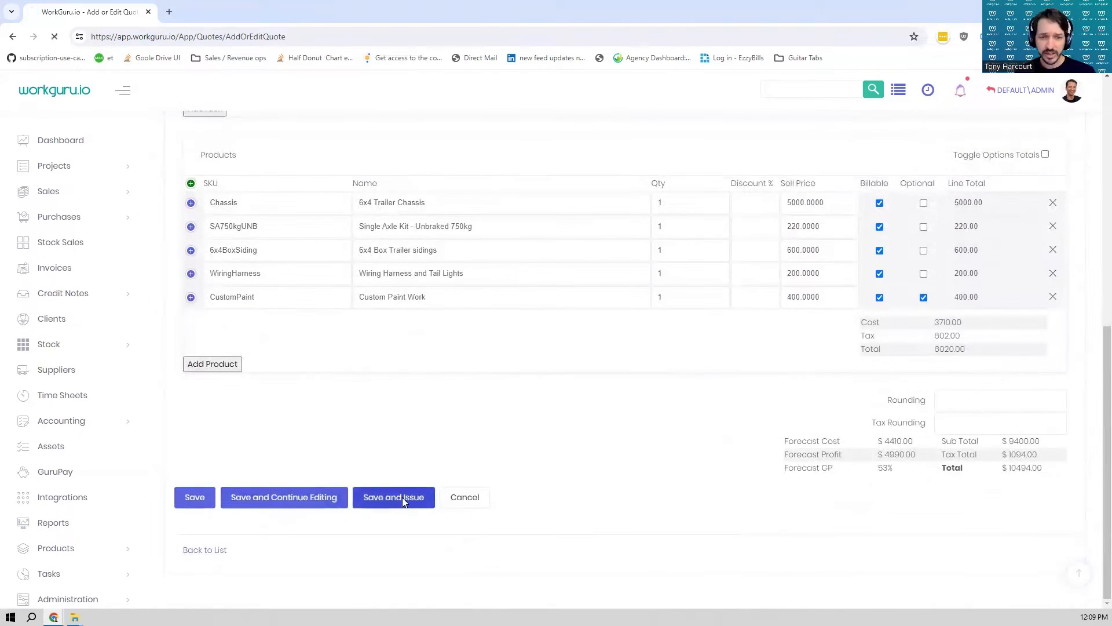
pyautogui.scroll(-3, 902, 533)
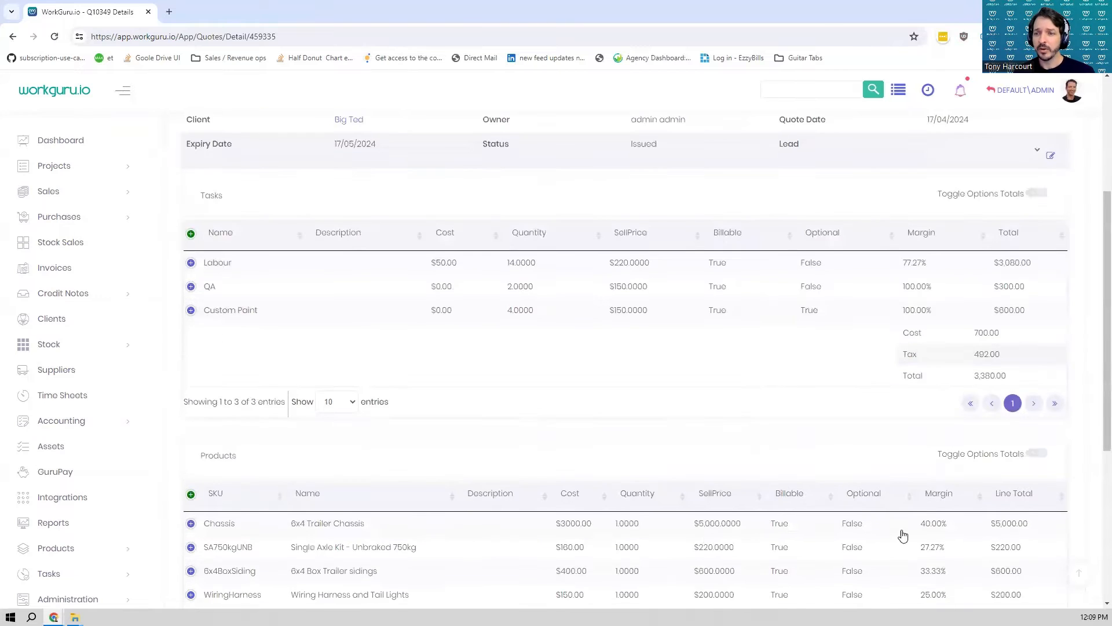
pyautogui.scroll(-4, 824, 385)
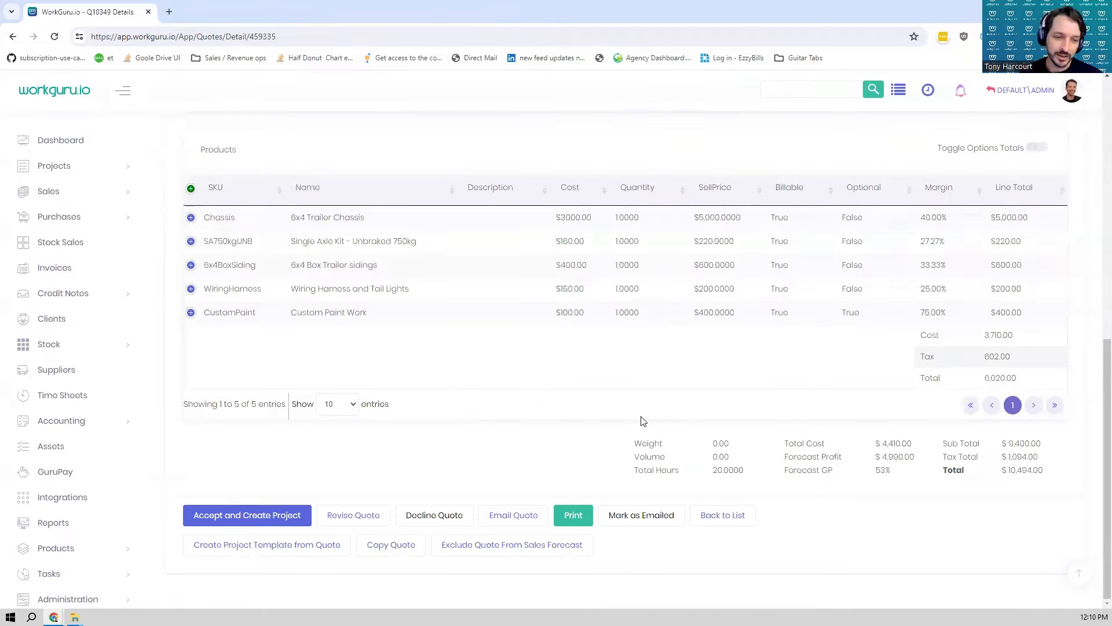
# - Accept the quote and create a project from it, including the optional Custom Paint task and Custom Paint Work product
pyautogui.scroll(1, 529, 449)
pyautogui.scroll(-1, 529, 449)
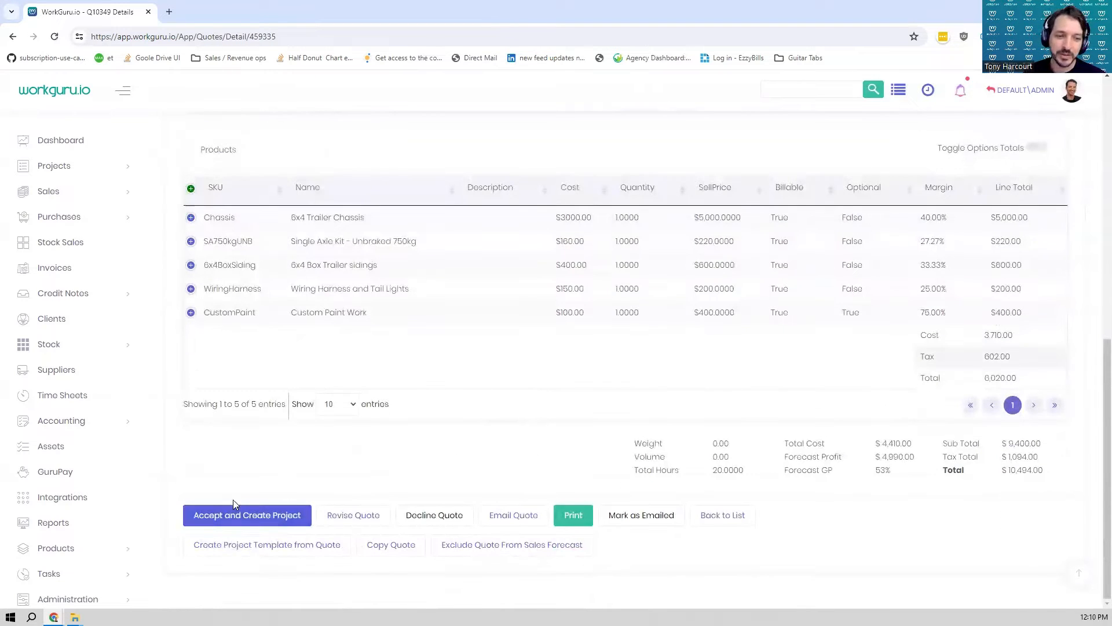
pyautogui.scroll(1, 700, 462)
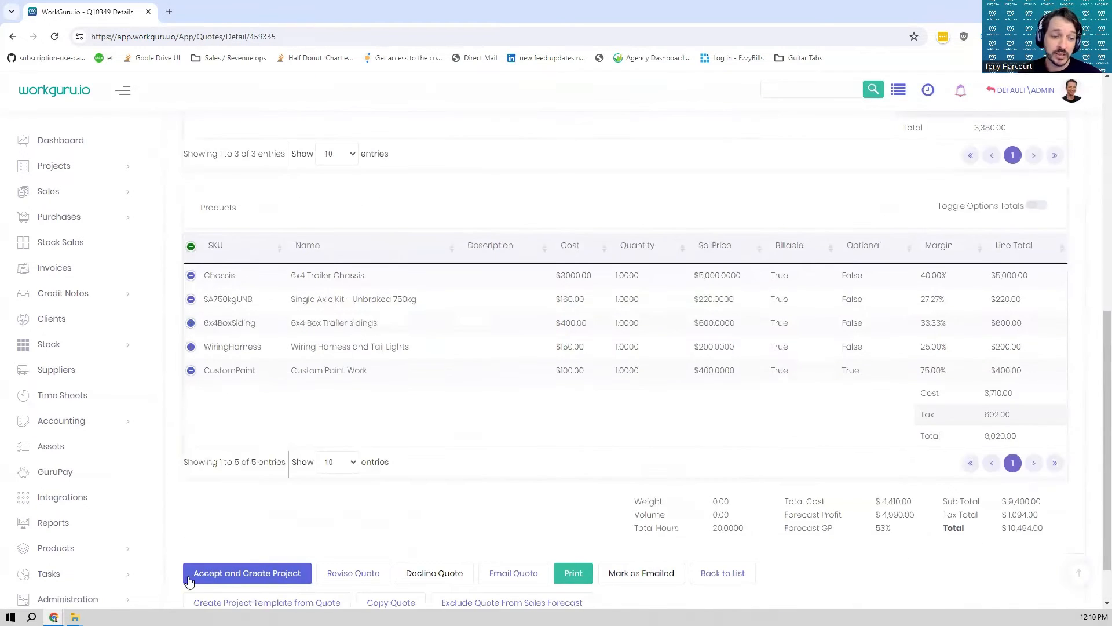
pyautogui.click(307, 575)
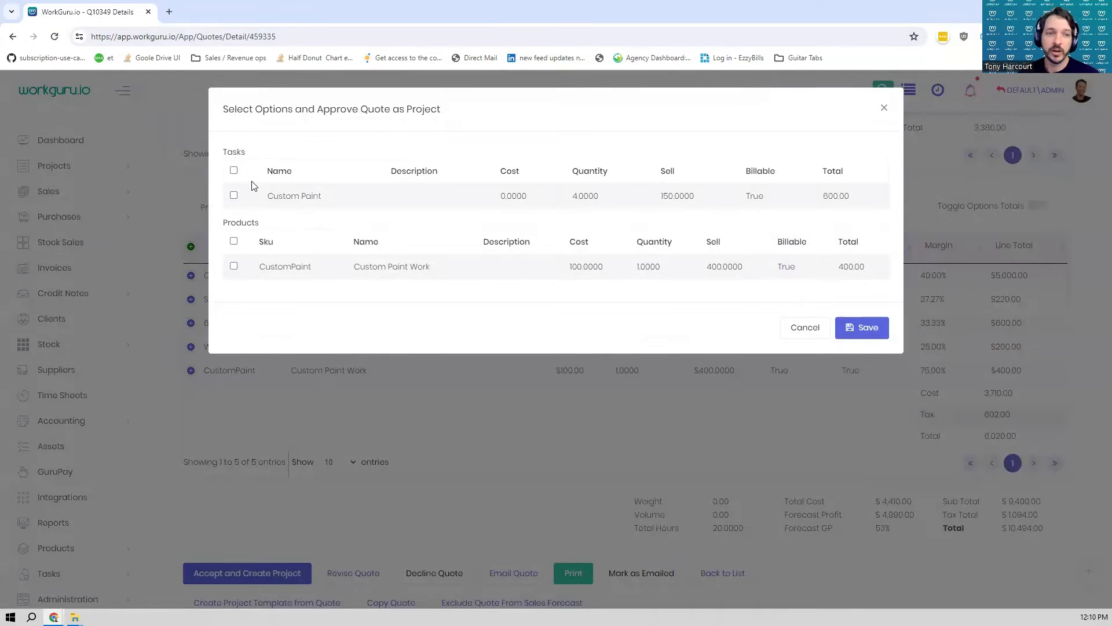
pyautogui.click(233, 171)
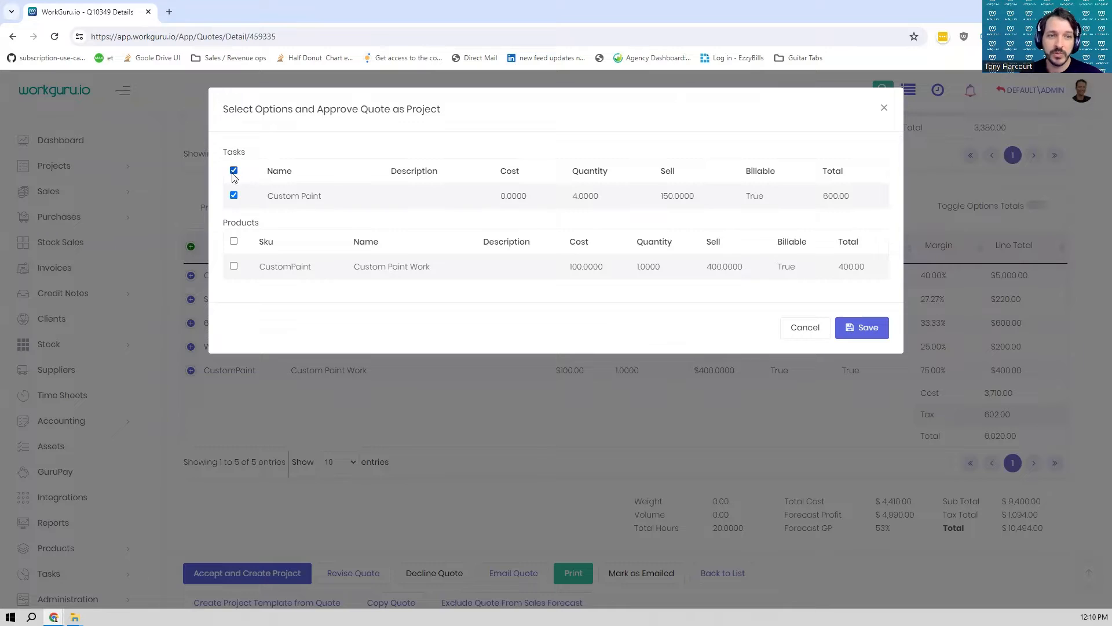
pyautogui.click(234, 240)
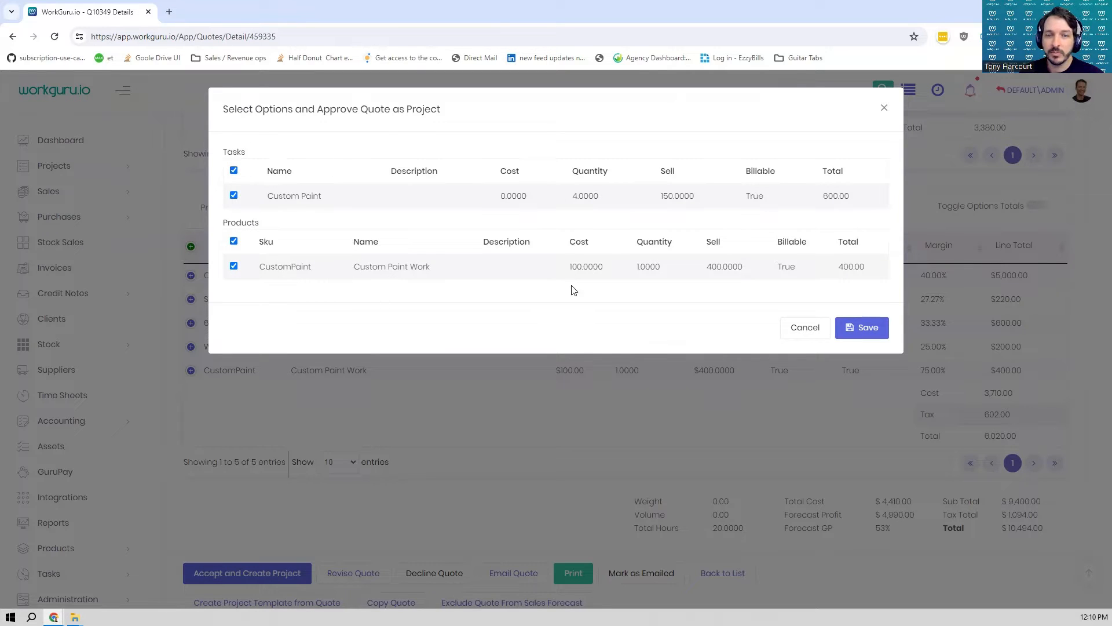
pyautogui.click(857, 327)
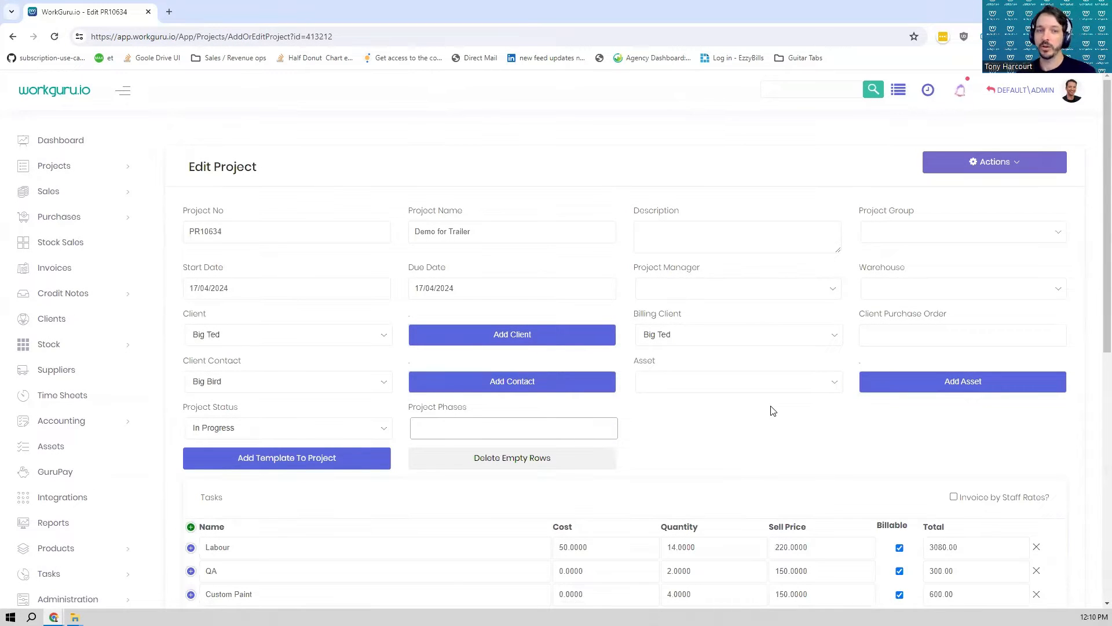
# - Set the project's due date to 30/04/2024, assign a project manager and enter the client's purchase order number
pyautogui.click(504, 290)
pyautogui.click(446, 422)
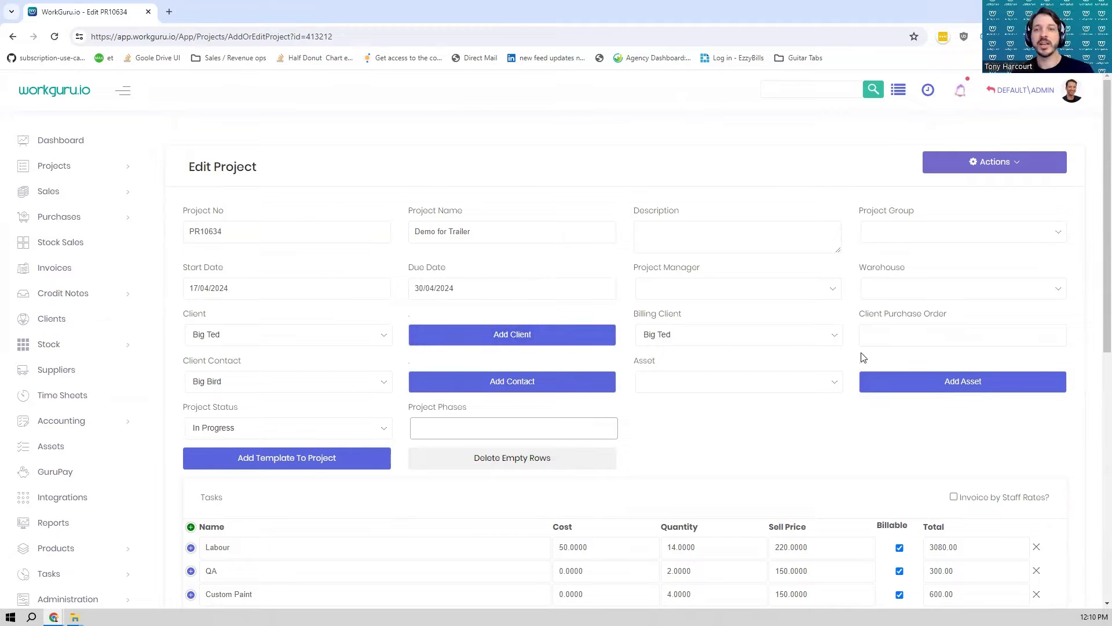
pyautogui.click(780, 289)
pyautogui.click(716, 351)
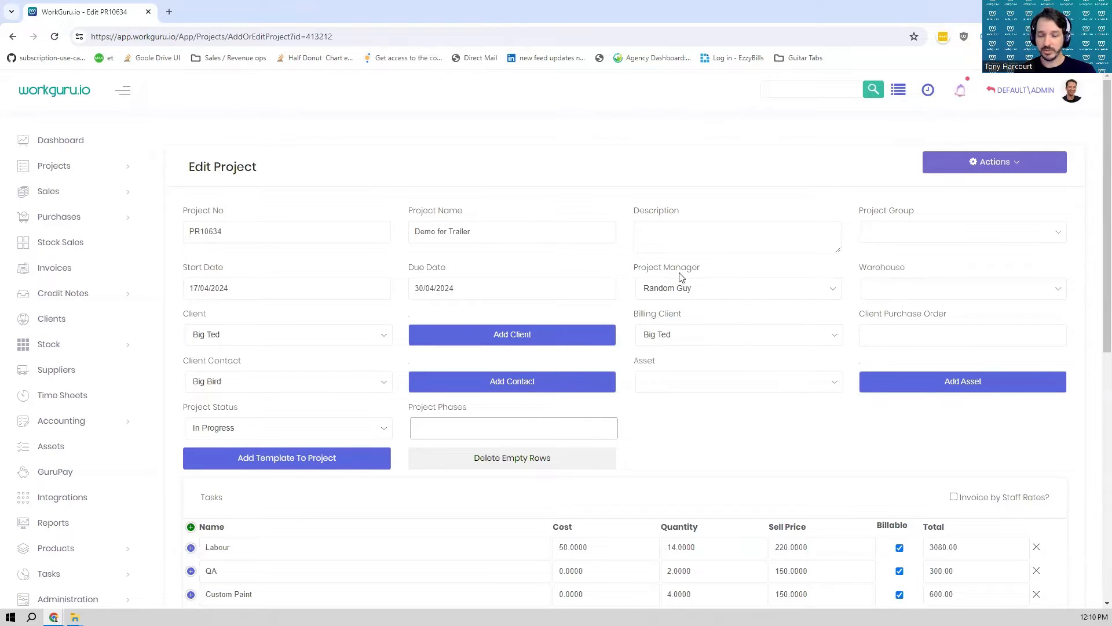
pyautogui.click(896, 336)
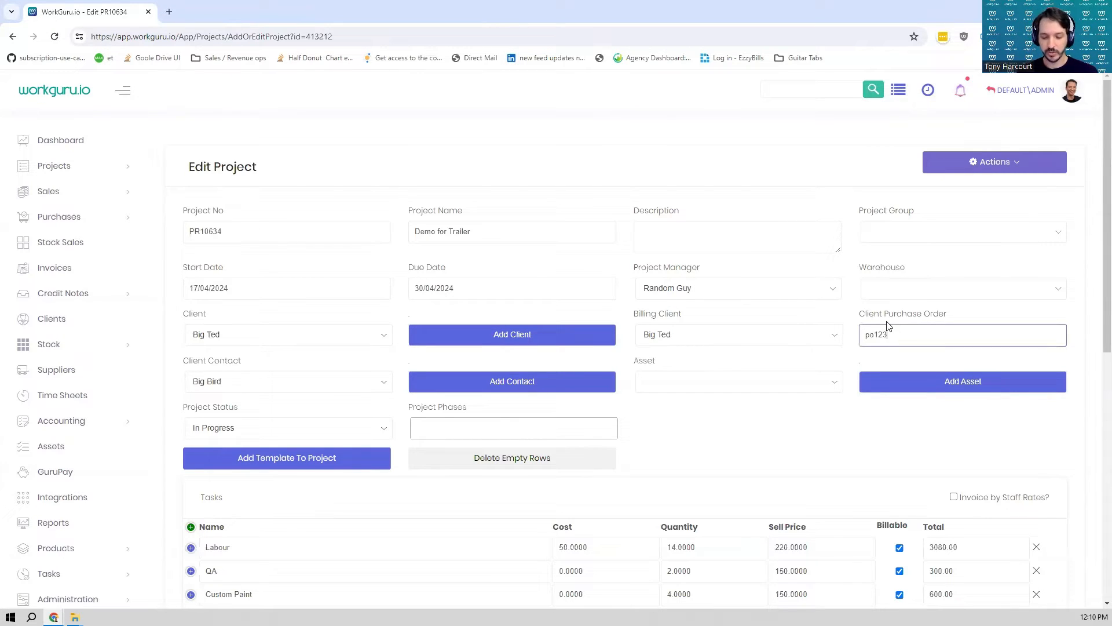
pyautogui.click(887, 322)
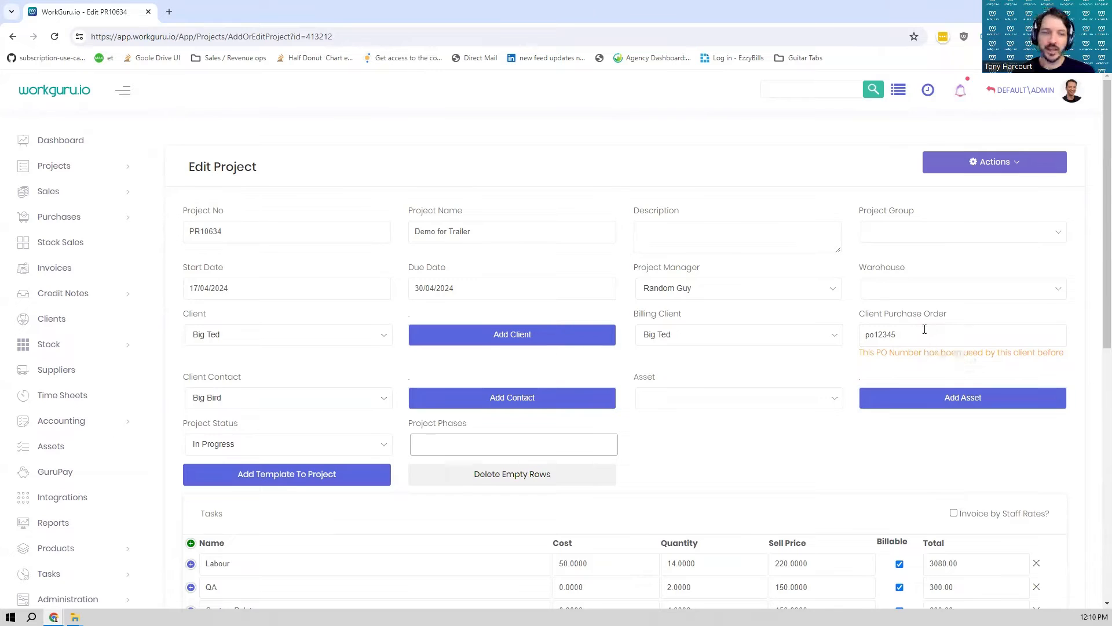
# - Check the Labour task's scheduling and staff allocation details, and save the project
pyautogui.scroll(-4, 926, 307)
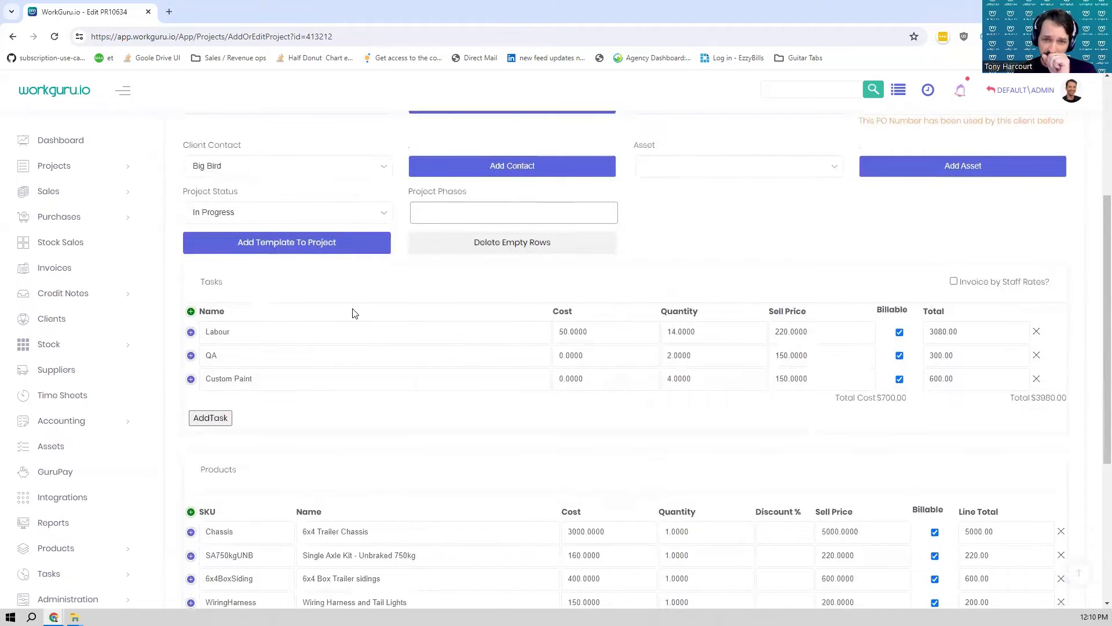
pyautogui.click(190, 331)
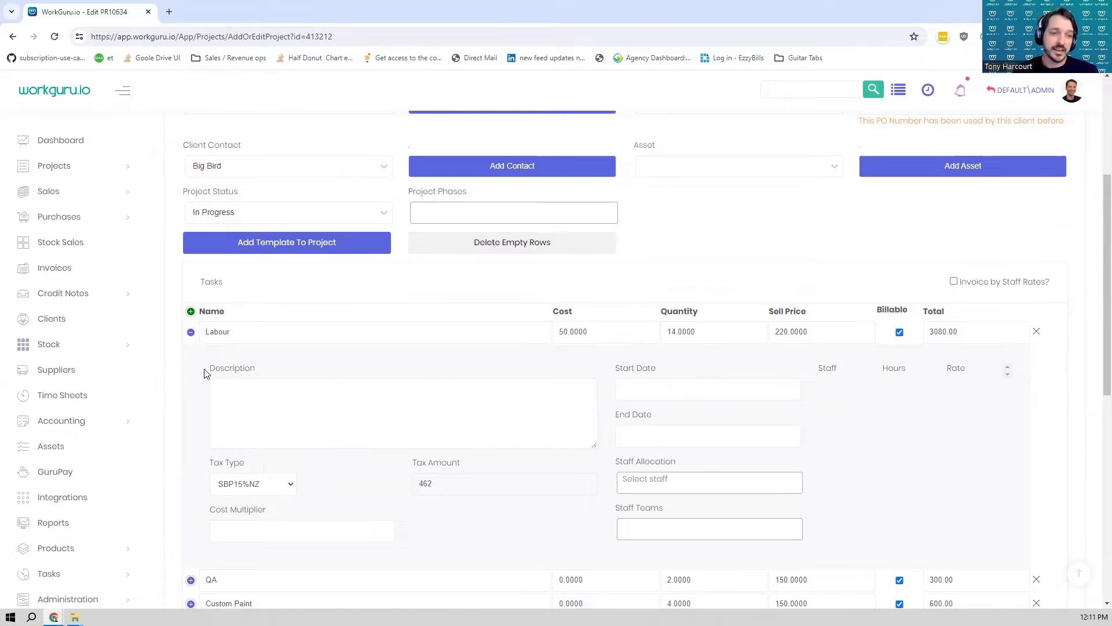
pyautogui.click(191, 332)
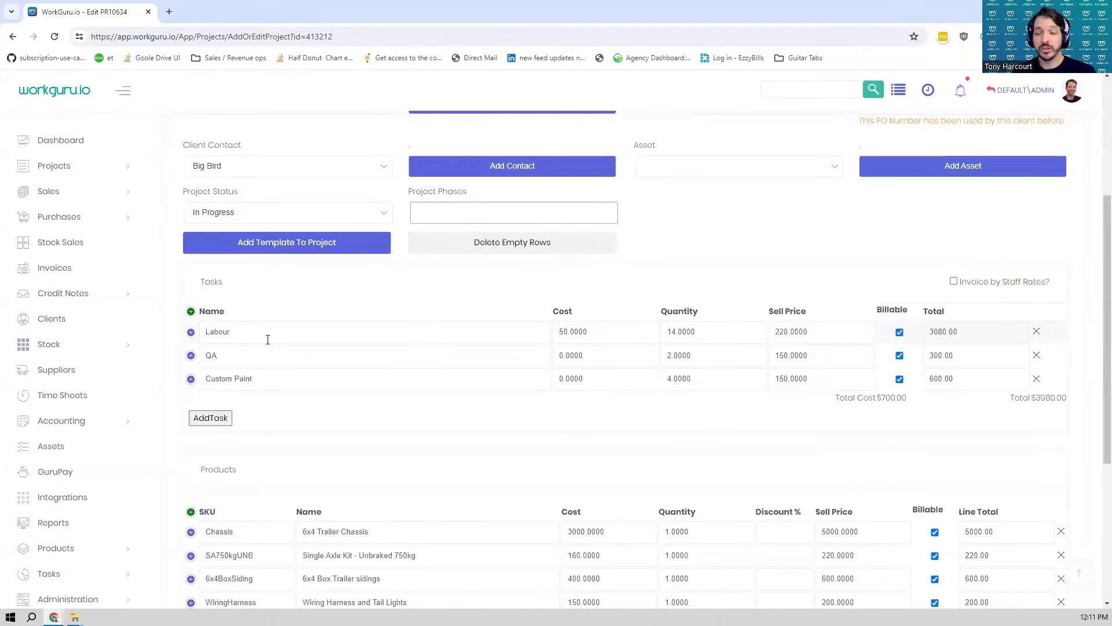
pyautogui.scroll(-5, 397, 308)
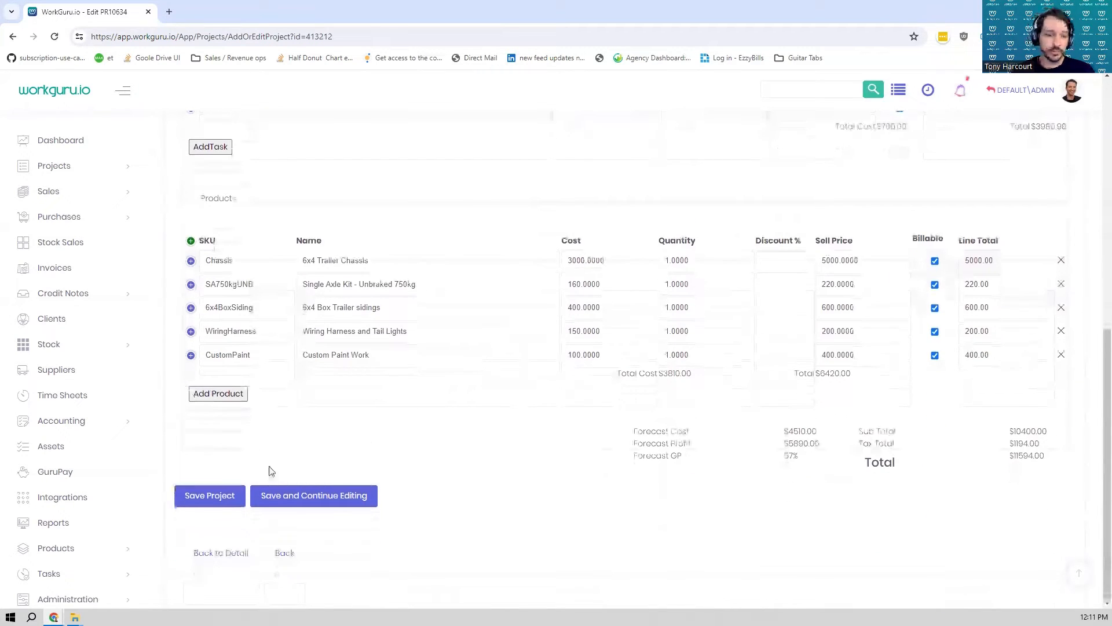
pyautogui.click(219, 497)
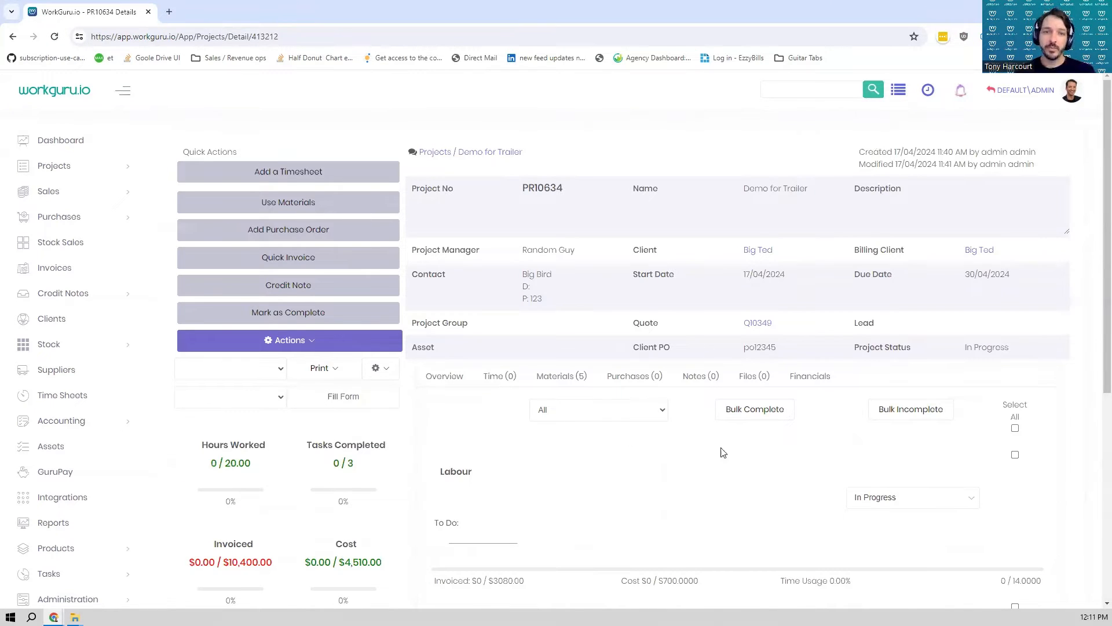
# - Review the project's header details and its summary figures for hours, tasks, invoicing, cost, WIP and profit
pyautogui.scroll(-2, 744, 288)
pyautogui.scroll(2, 754, 279)
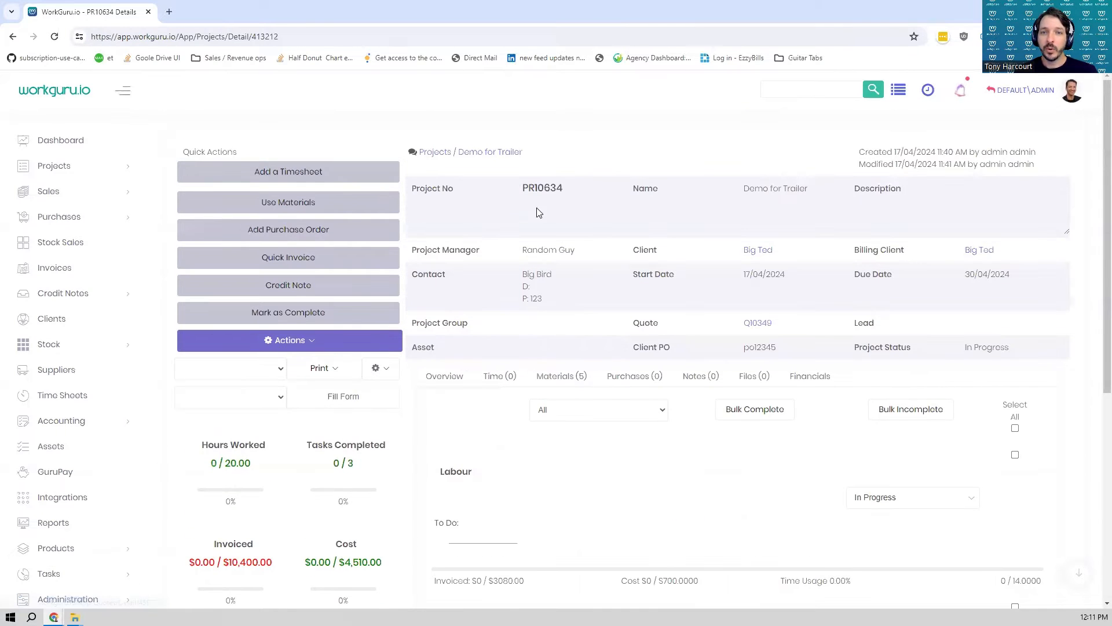
pyautogui.doubleClick(509, 200)
pyautogui.moveTo(508, 204); pyautogui.dragTo(1014, 353)
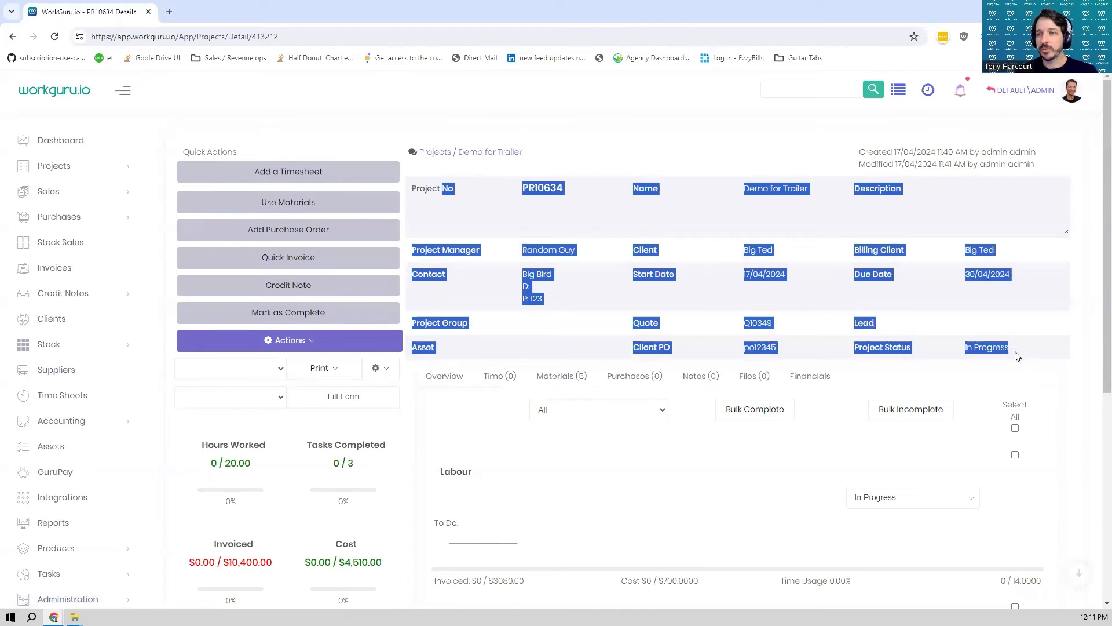
pyautogui.click(1016, 355)
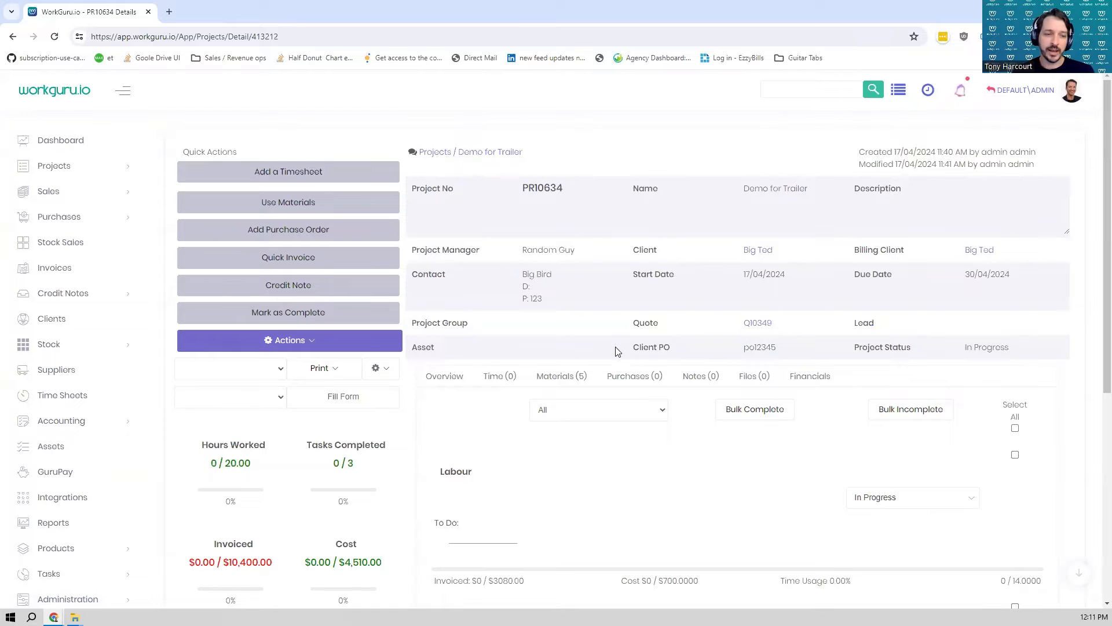
pyautogui.scroll(-3, 577, 362)
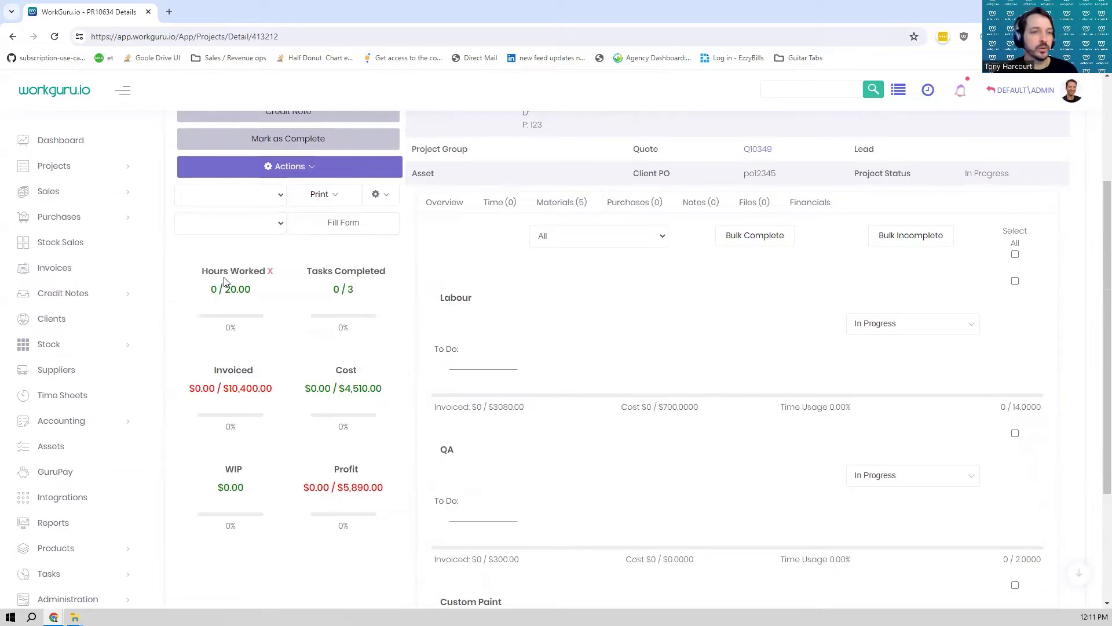
pyautogui.doubleClick(216, 289)
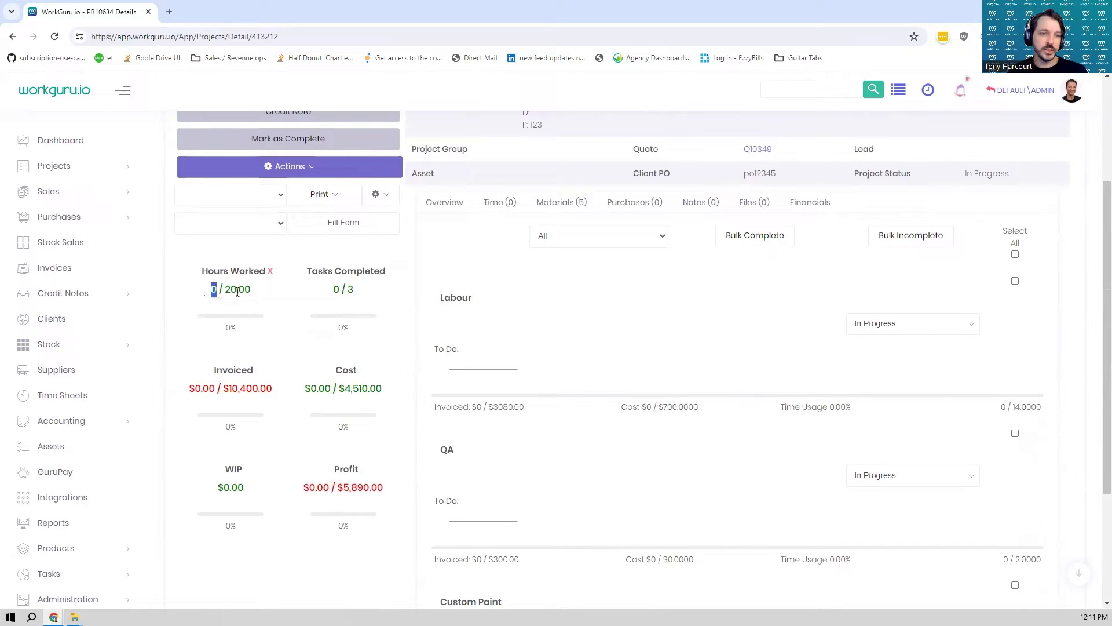
pyautogui.moveTo(226, 292); pyautogui.dragTo(254, 299)
pyautogui.click(251, 300)
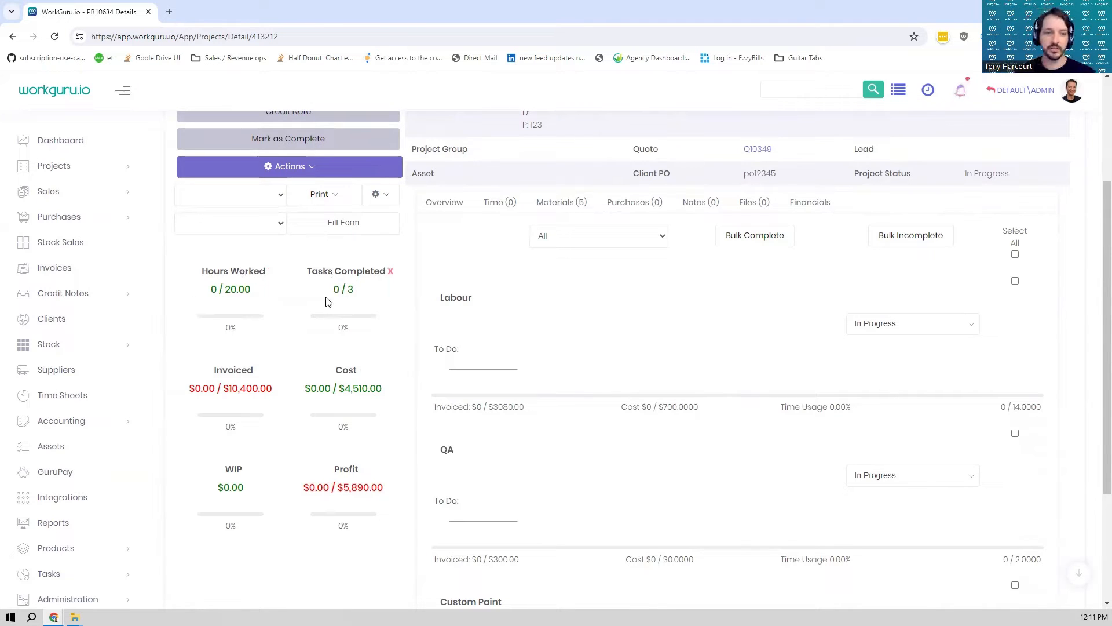
pyautogui.moveTo(194, 383)
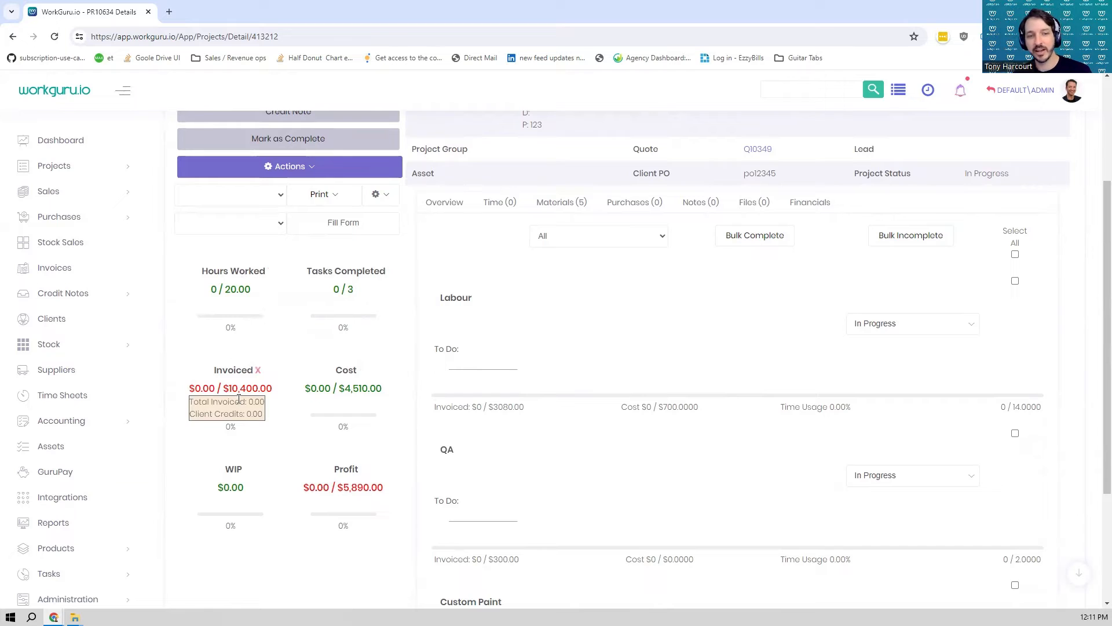
pyautogui.moveTo(239, 481)
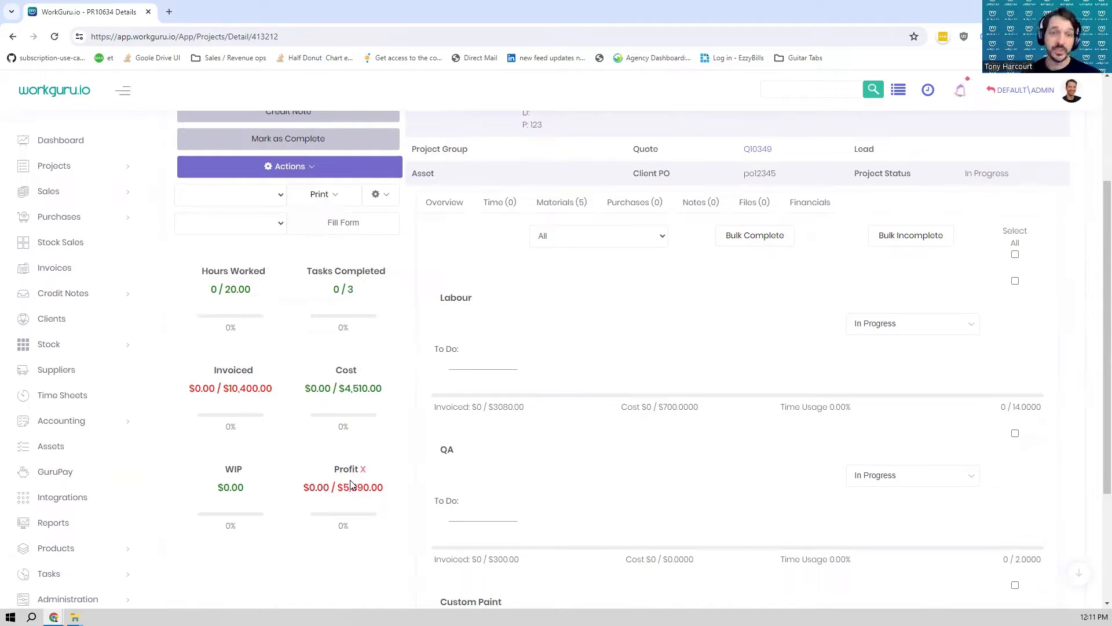
# - Start a timesheet for the project's Labour task with a start time of 17/04/2024 08:10
pyautogui.scroll(3, 705, 400)
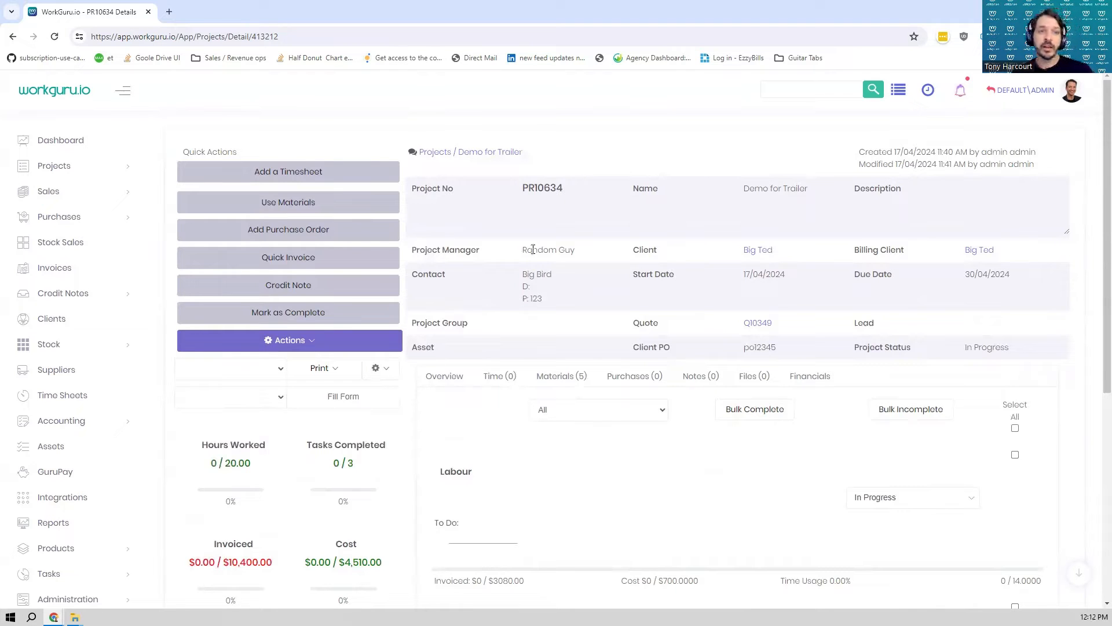
pyautogui.click(299, 174)
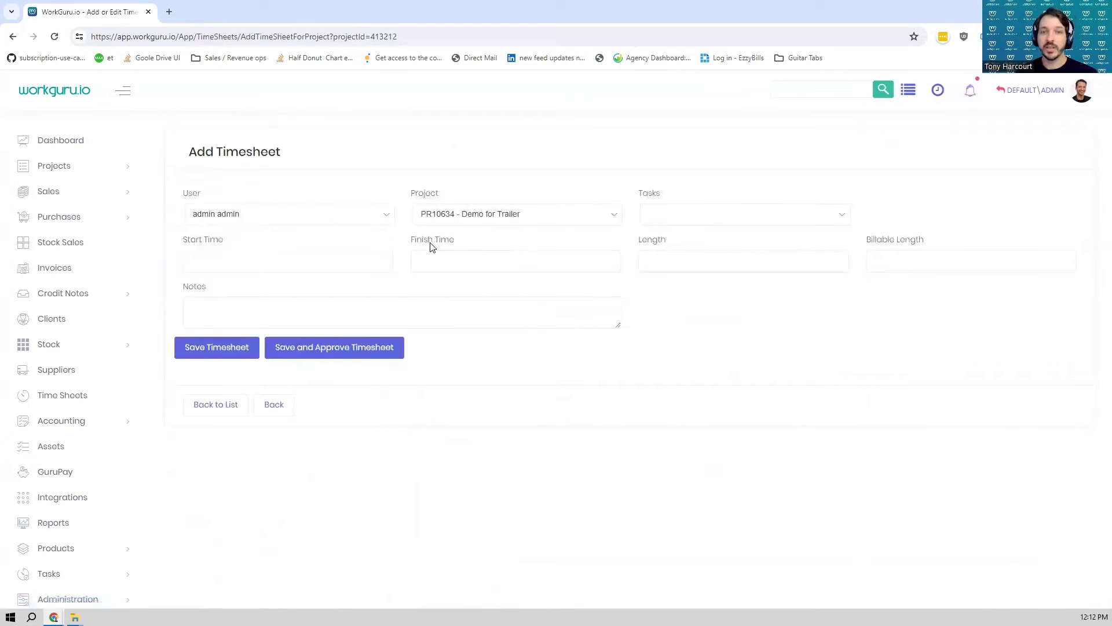
pyautogui.click(683, 215)
pyautogui.click(679, 282)
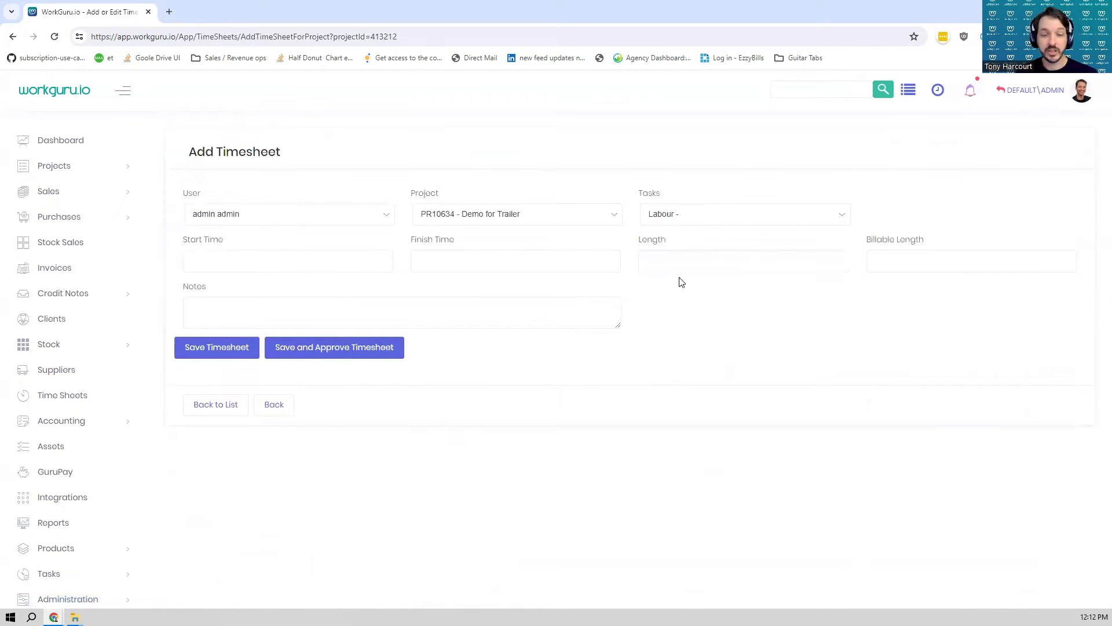
pyautogui.click(307, 271)
pyautogui.click(261, 440)
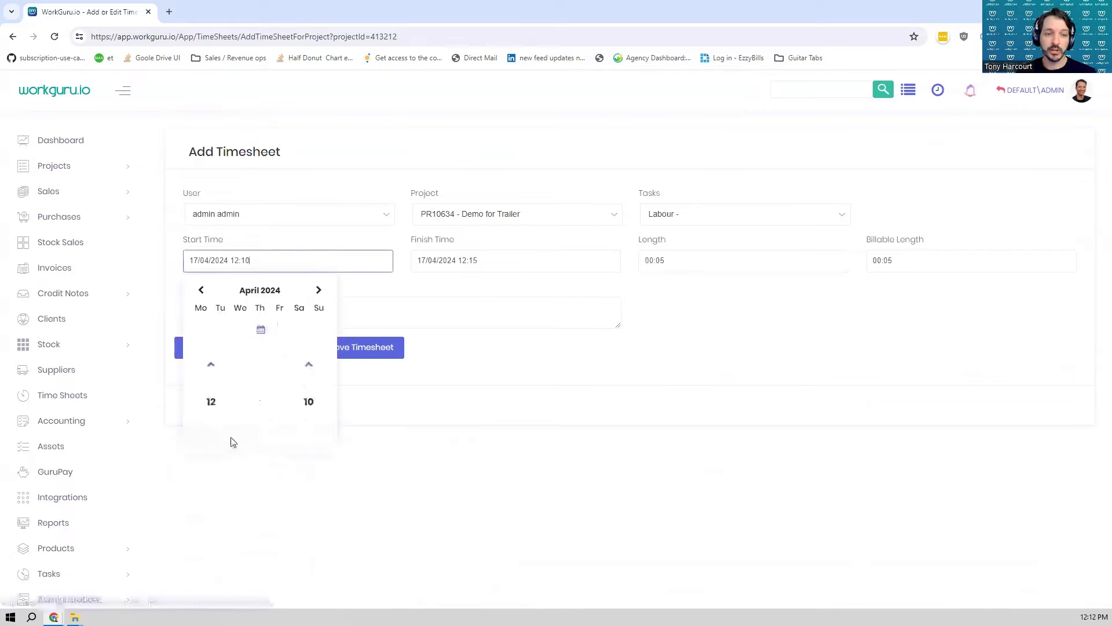
pyautogui.click(215, 400)
pyautogui.click(214, 400)
pyautogui.click(215, 400)
pyautogui.click(214, 399)
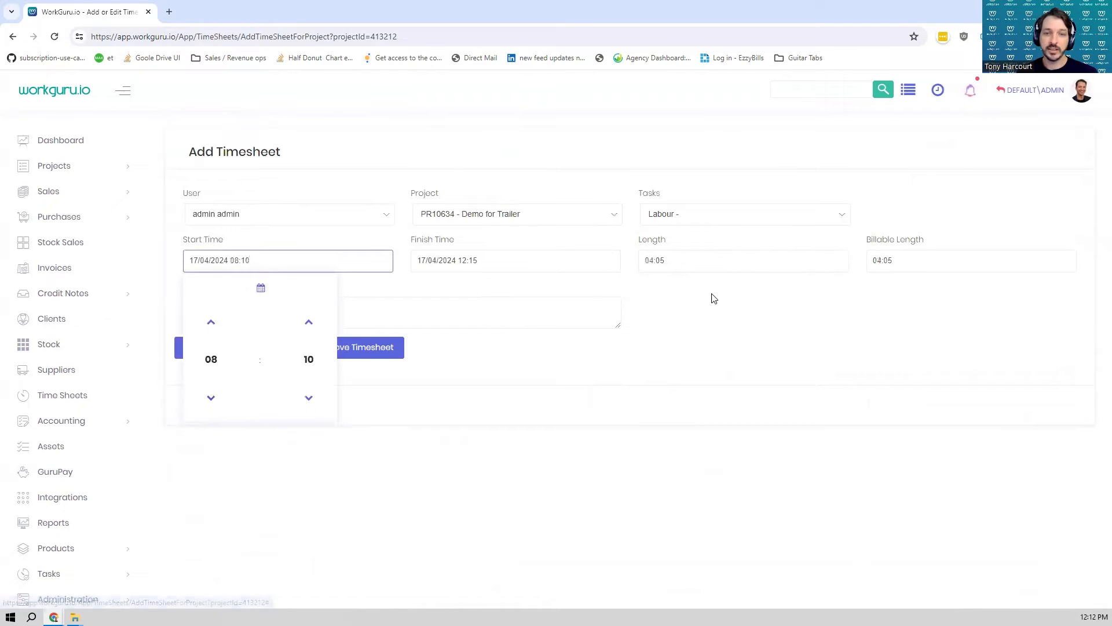
# - Set the timesheet's finish time to 17/04/2024 12:10 and save it
pyautogui.click(533, 264)
pyautogui.click(488, 438)
pyautogui.click(532, 400)
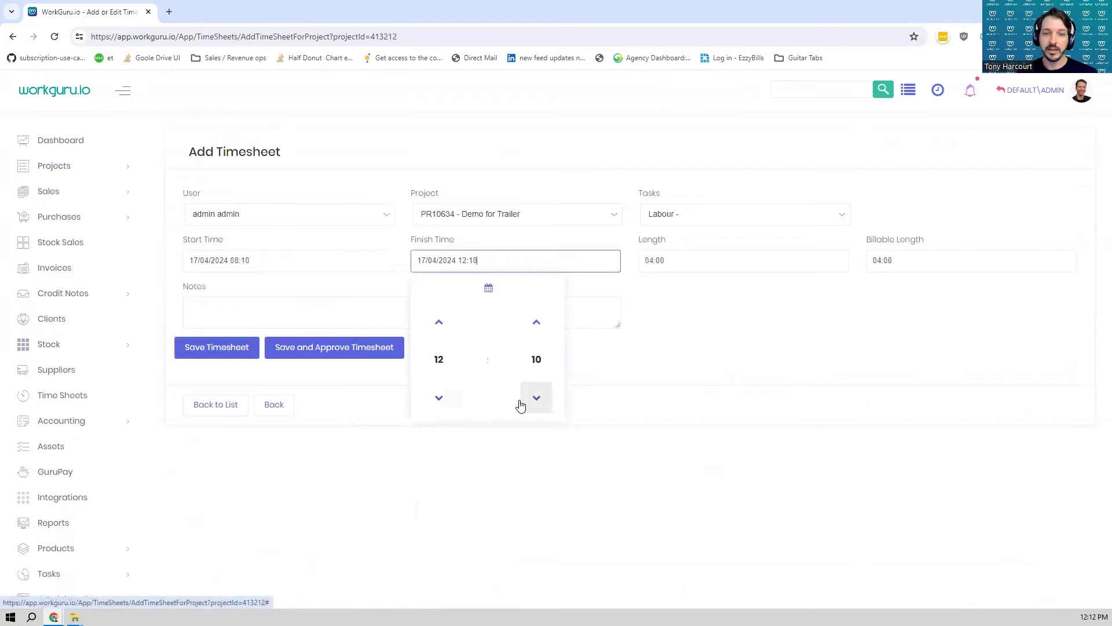
pyautogui.click(723, 372)
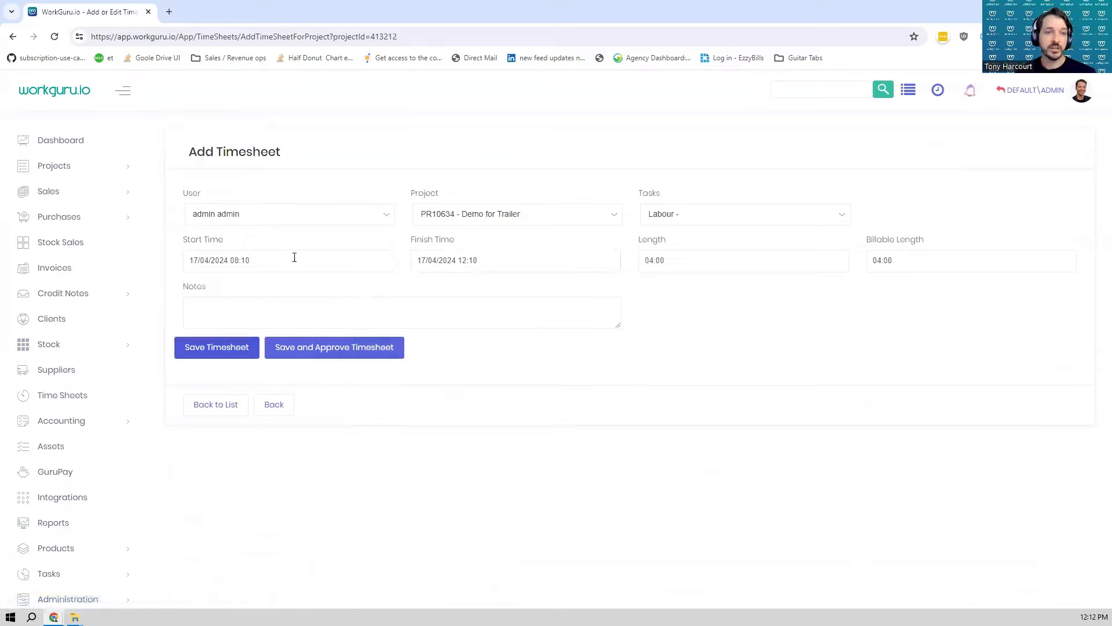
pyautogui.click(192, 358)
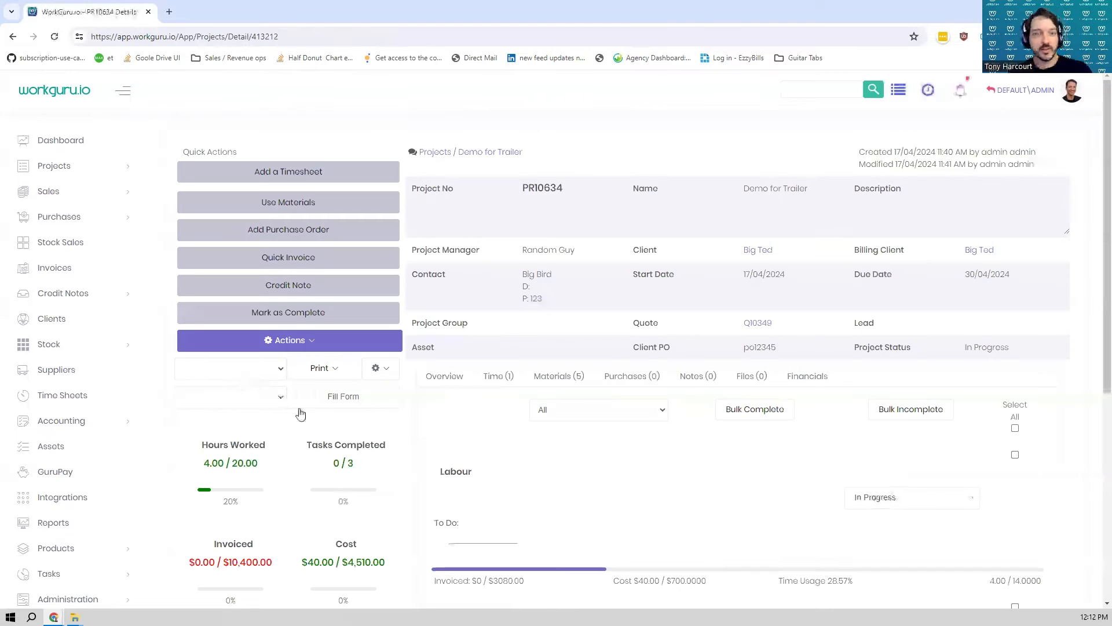
# - Examine the project's hours, cost and task progress, and view its list of recorded time entries
pyautogui.scroll(-2, 487, 316)
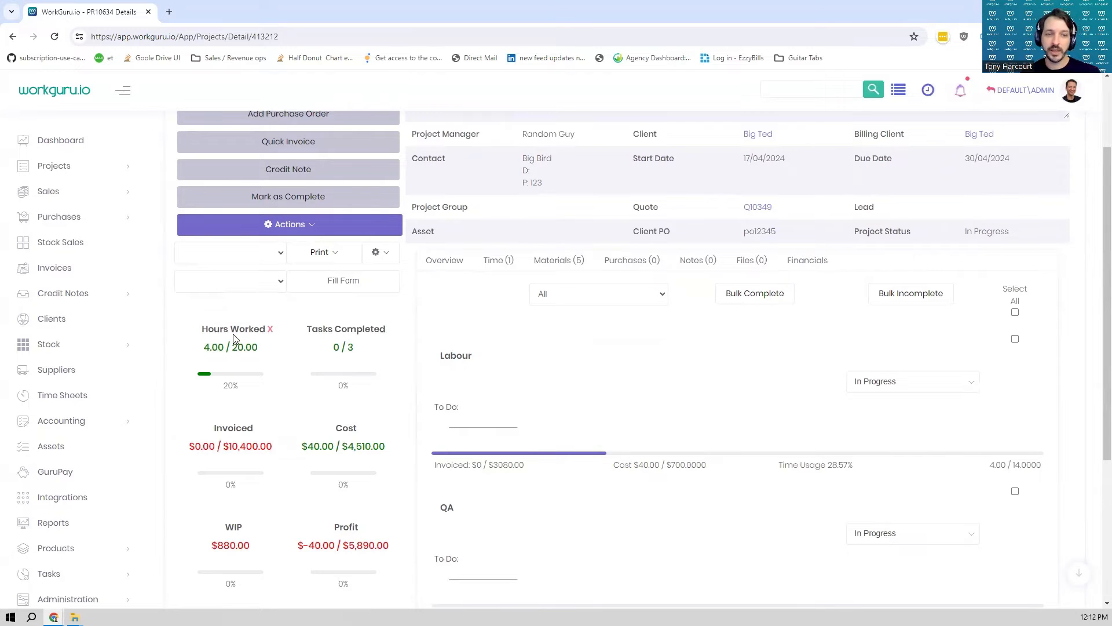
pyautogui.scroll(-2, 278, 368)
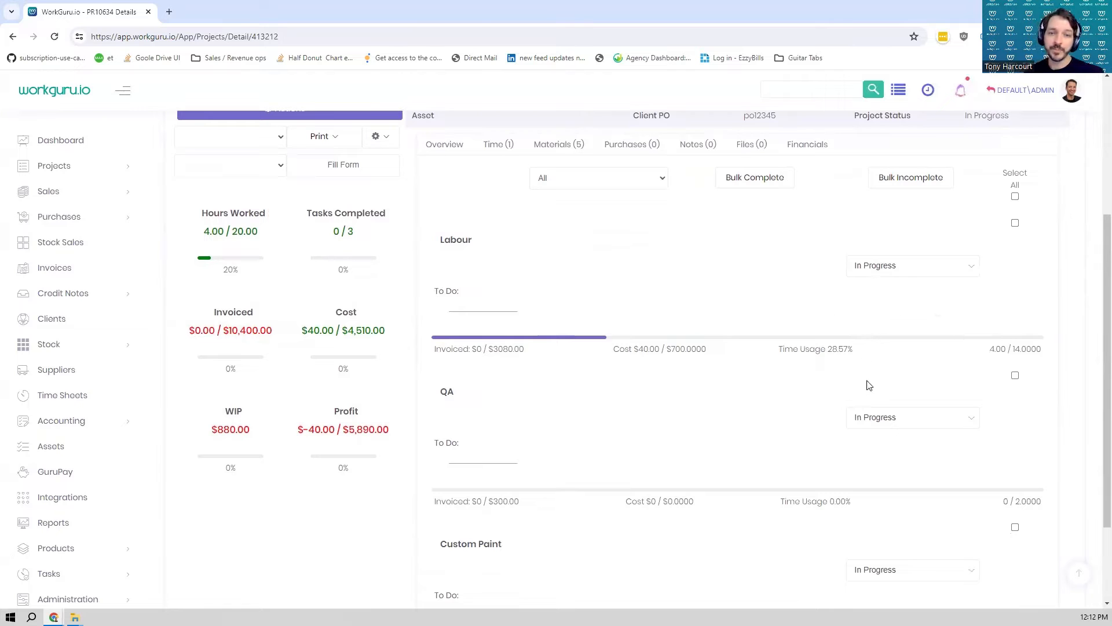
pyautogui.scroll(1, 639, 327)
pyautogui.scroll(3, 640, 326)
pyautogui.click(507, 262)
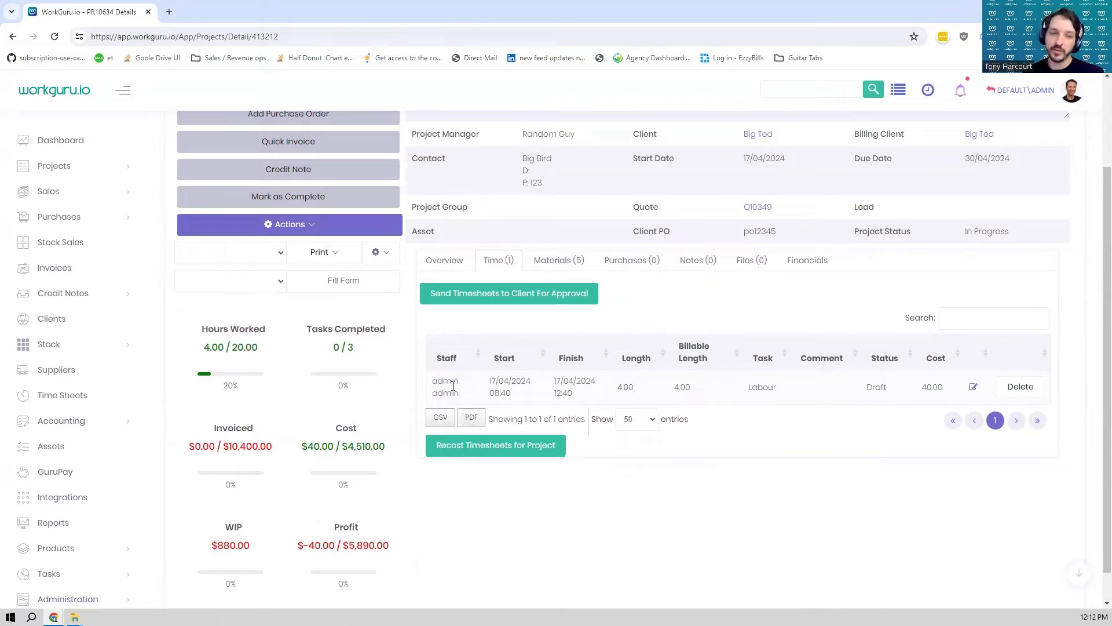
pyautogui.moveTo(338, 434)
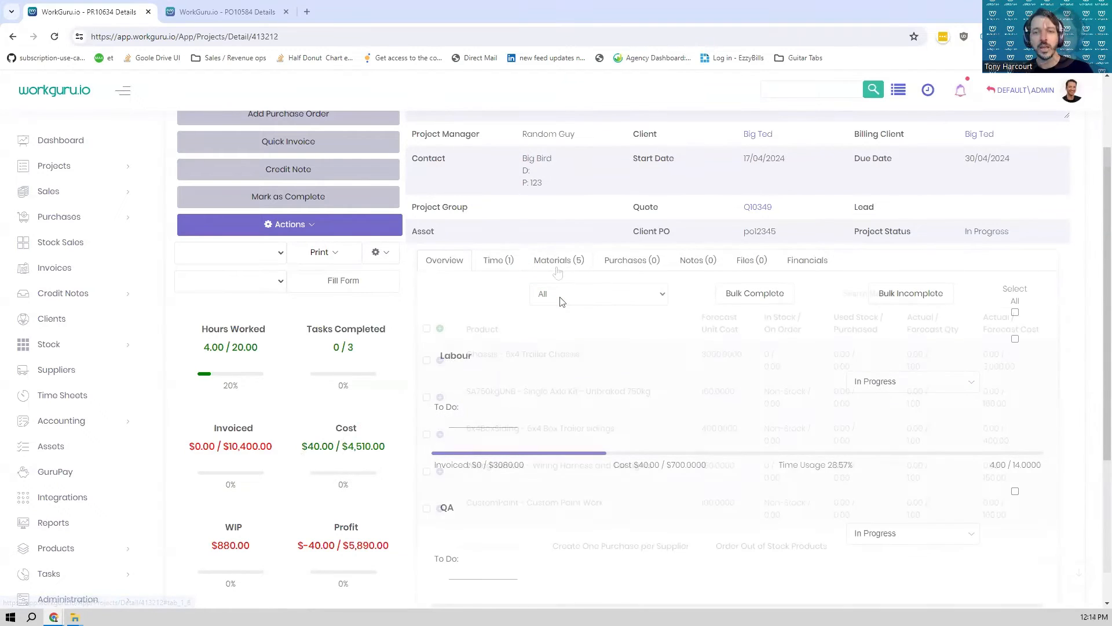
# - Review the project's materials list, checking the stock level of the 6x4 Trailer Chassis
pyautogui.scroll(2, 620, 290)
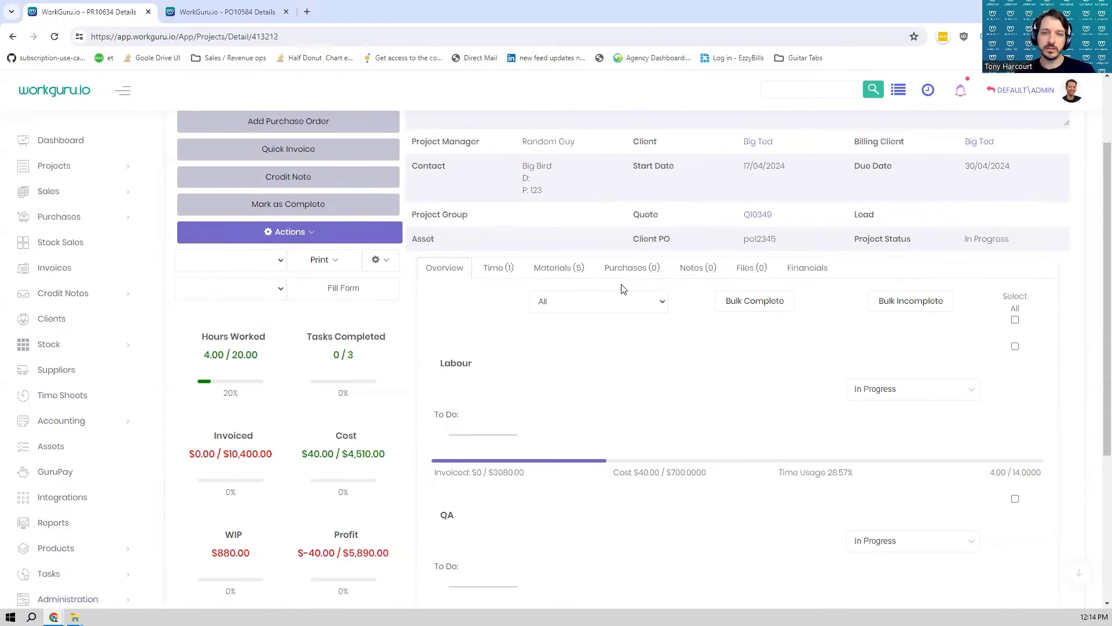
pyautogui.click(554, 380)
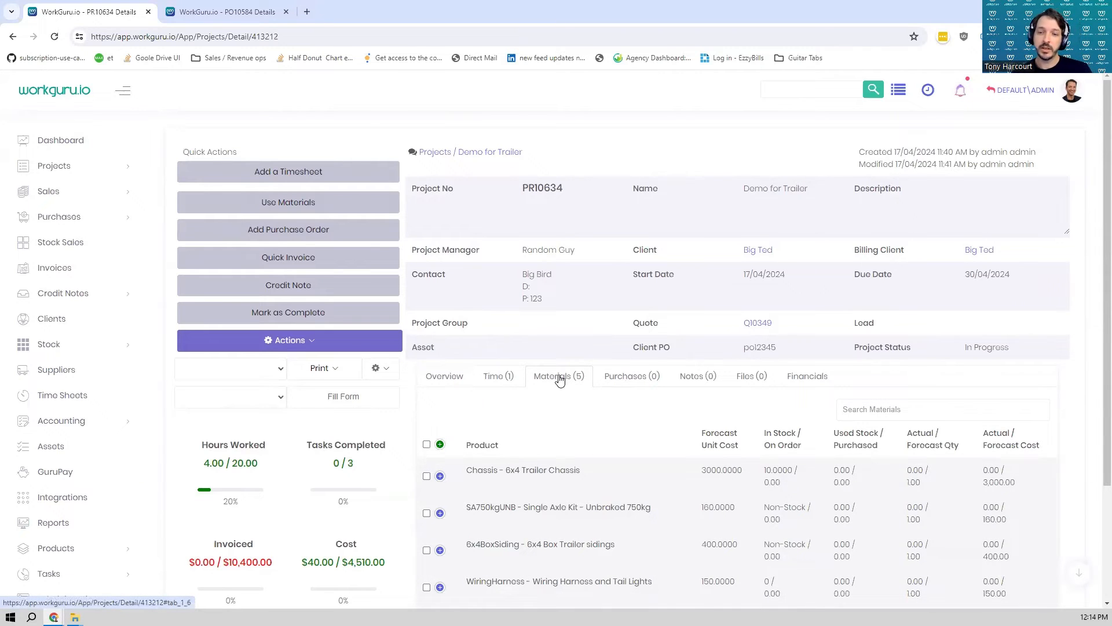
pyautogui.scroll(-2, 562, 379)
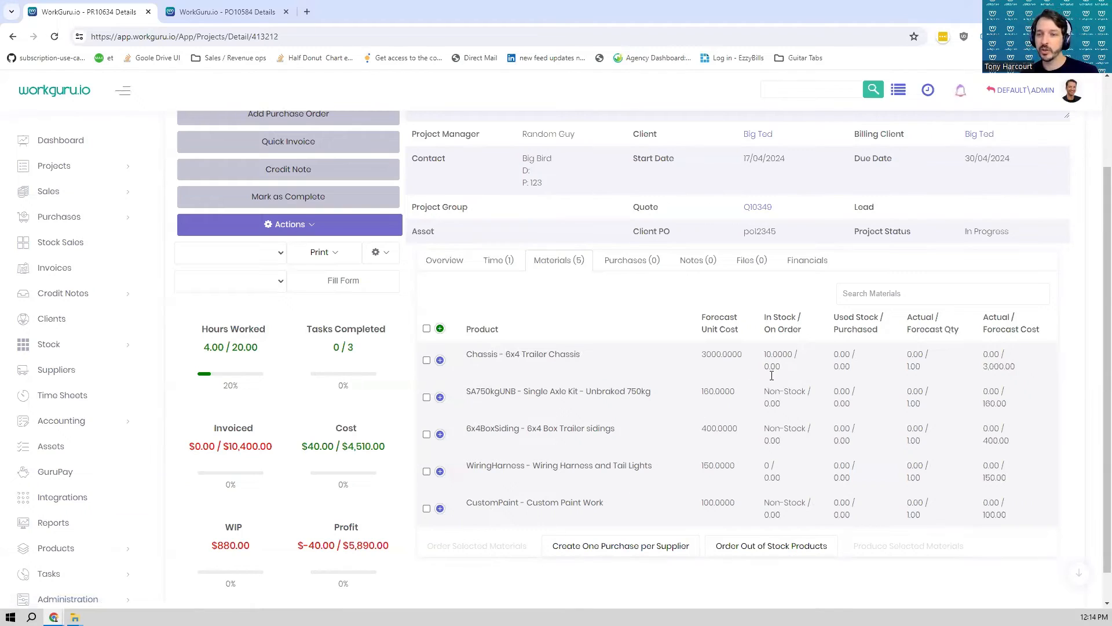
pyautogui.moveTo(781, 360)
pyautogui.moveTo(788, 354); pyautogui.dragTo(754, 358)
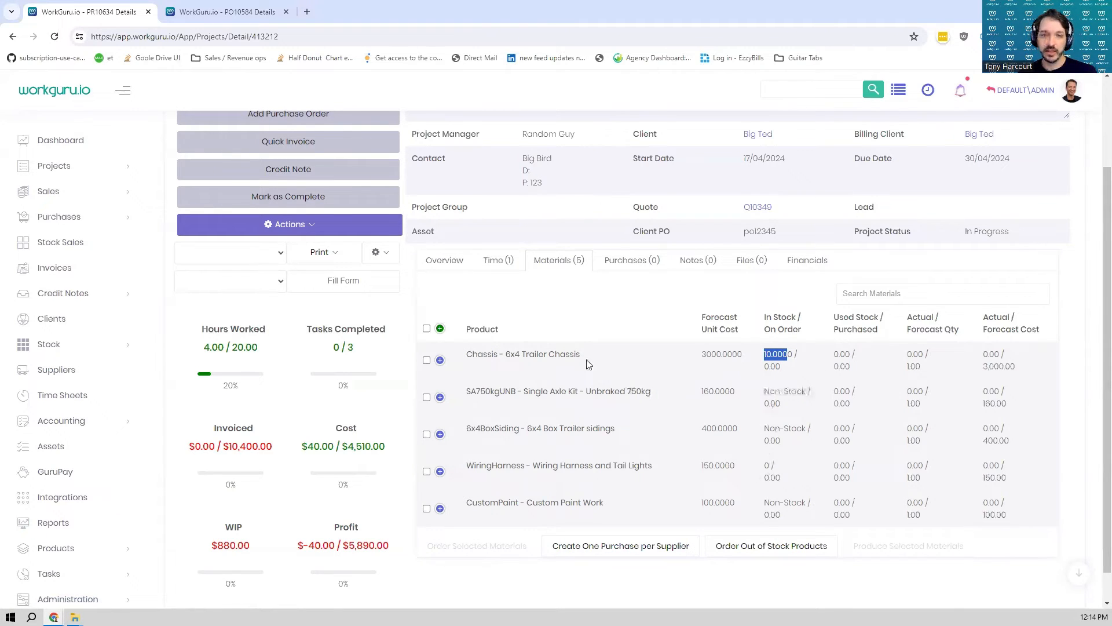
pyautogui.moveTo(585, 362); pyautogui.dragTo(467, 362)
# - Record stock usage of 1 Chassis - 6x4 Trailer Chassis from the Default warehouse on the project and save it
pyautogui.scroll(2, 503, 390)
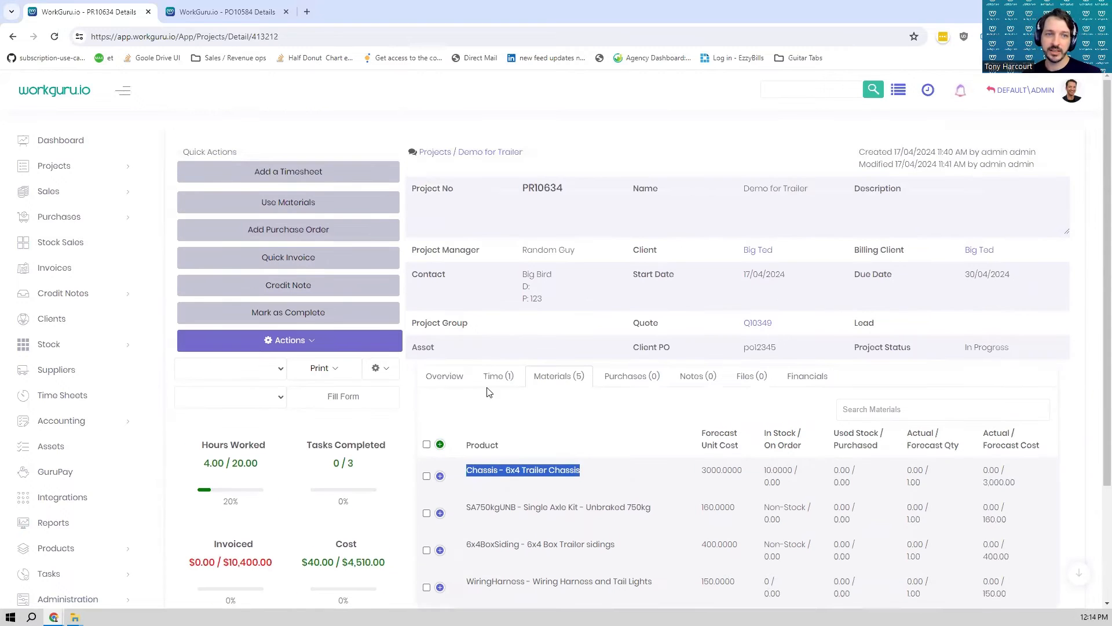
pyautogui.click(287, 211)
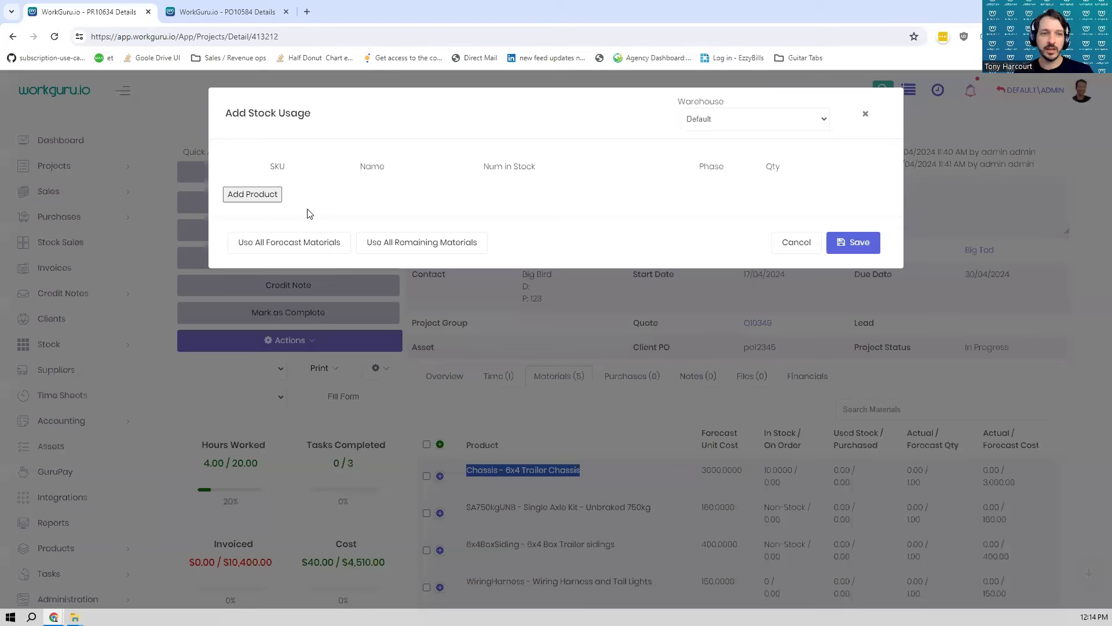
pyautogui.click(253, 195)
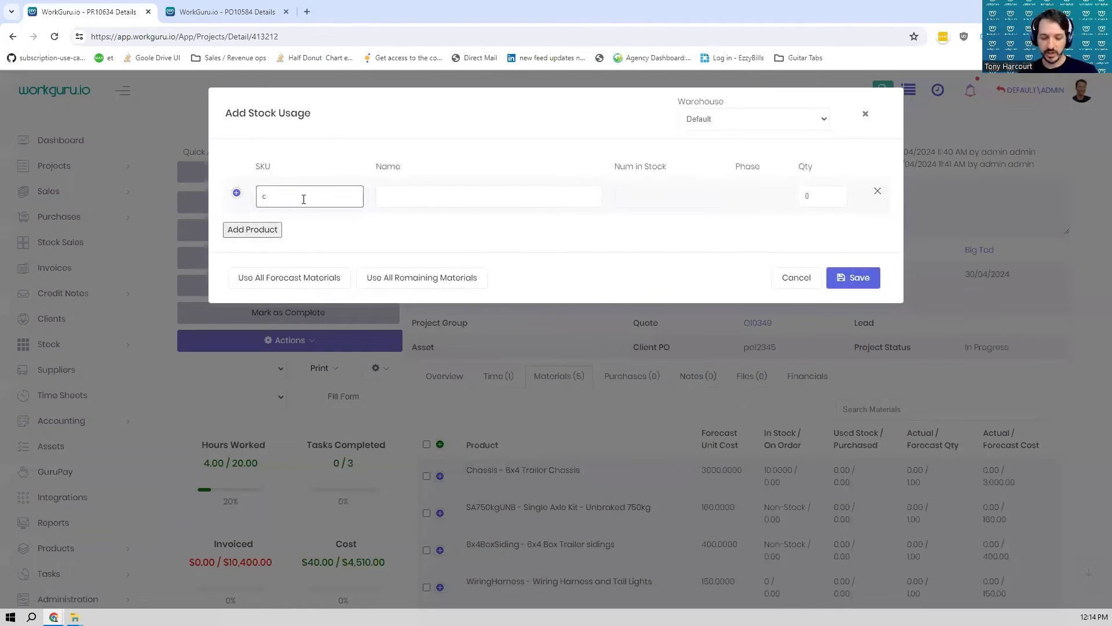
pyautogui.write('chass')
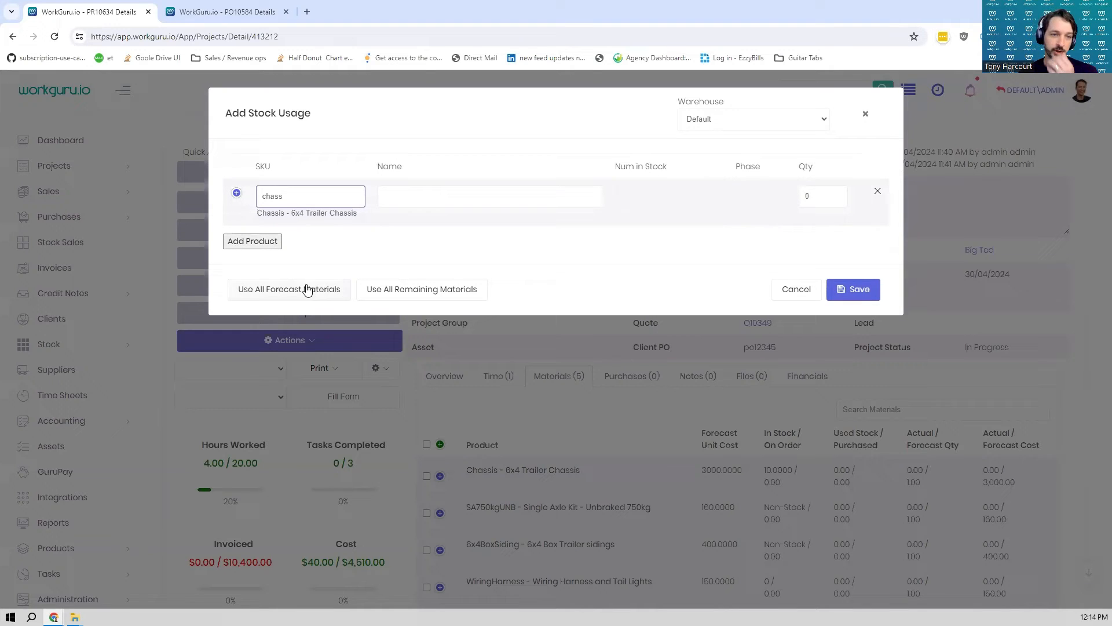
pyautogui.click(324, 212)
pyautogui.click(808, 196)
pyautogui.write('1')
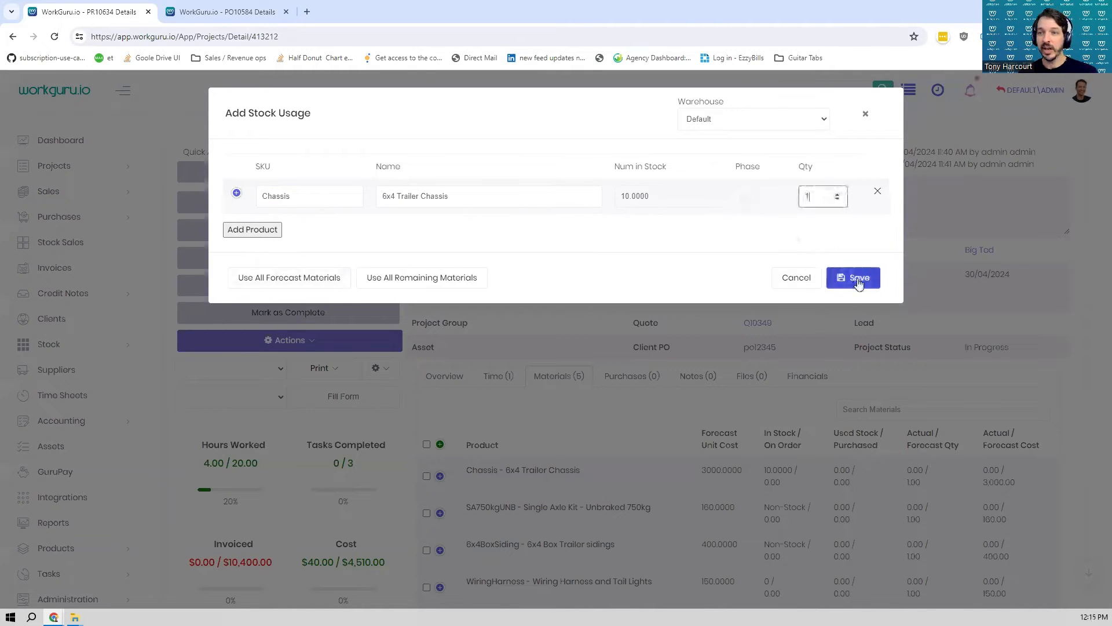
pyautogui.click(858, 284)
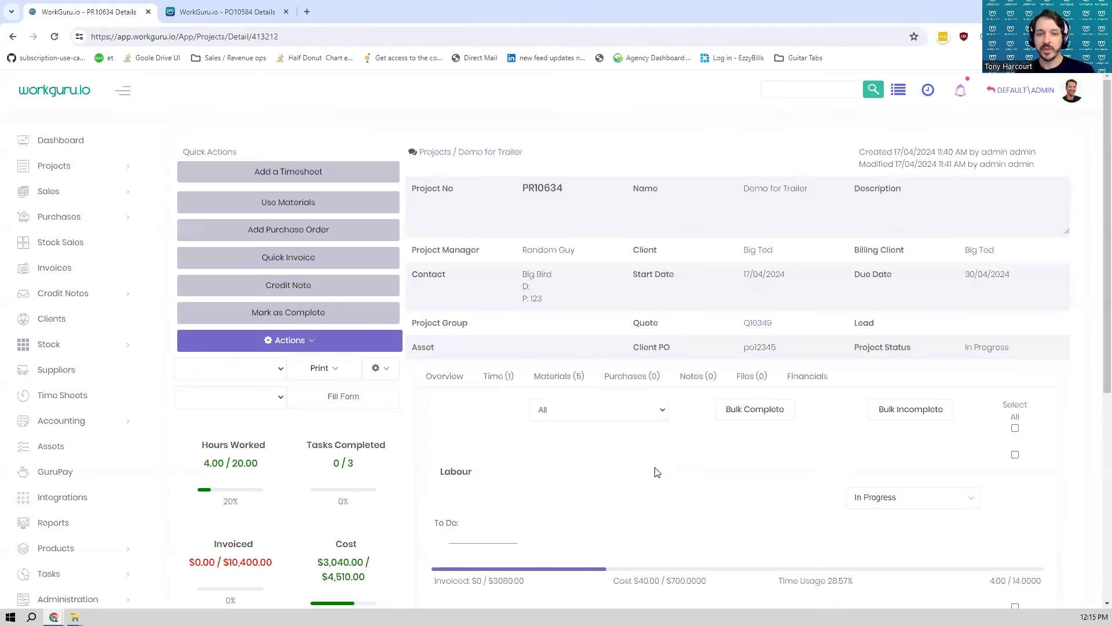
# - Examine the project's materials usage record, the used stock figures and the updated cost summary
pyautogui.click(550, 376)
pyautogui.scroll(-4, 457, 510)
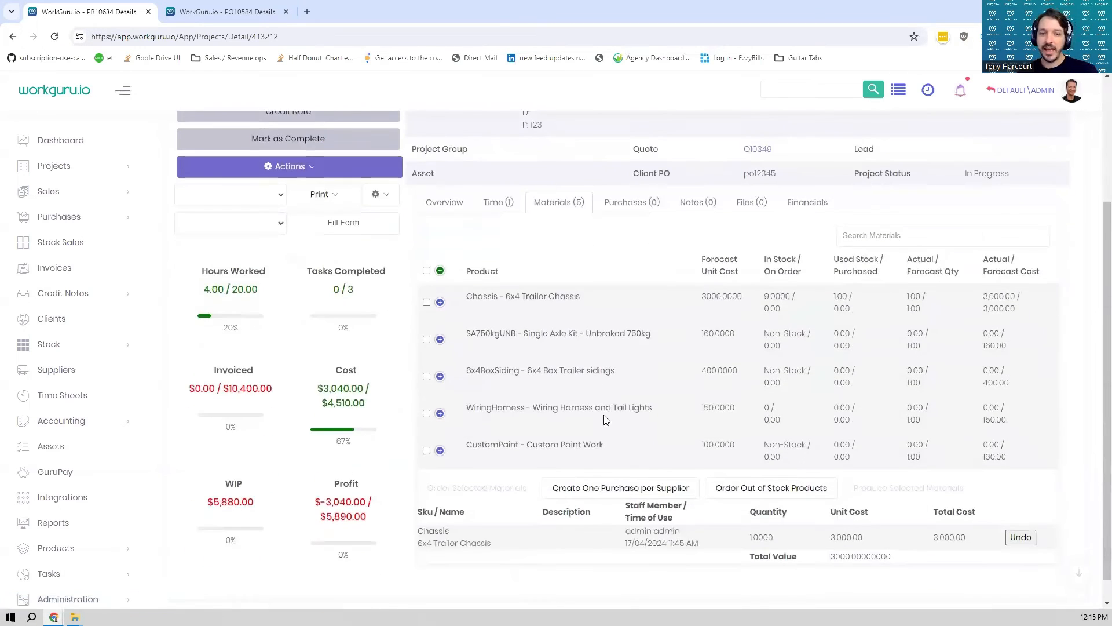
pyautogui.moveTo(421, 505); pyautogui.dragTo(973, 513)
pyautogui.moveTo(807, 268)
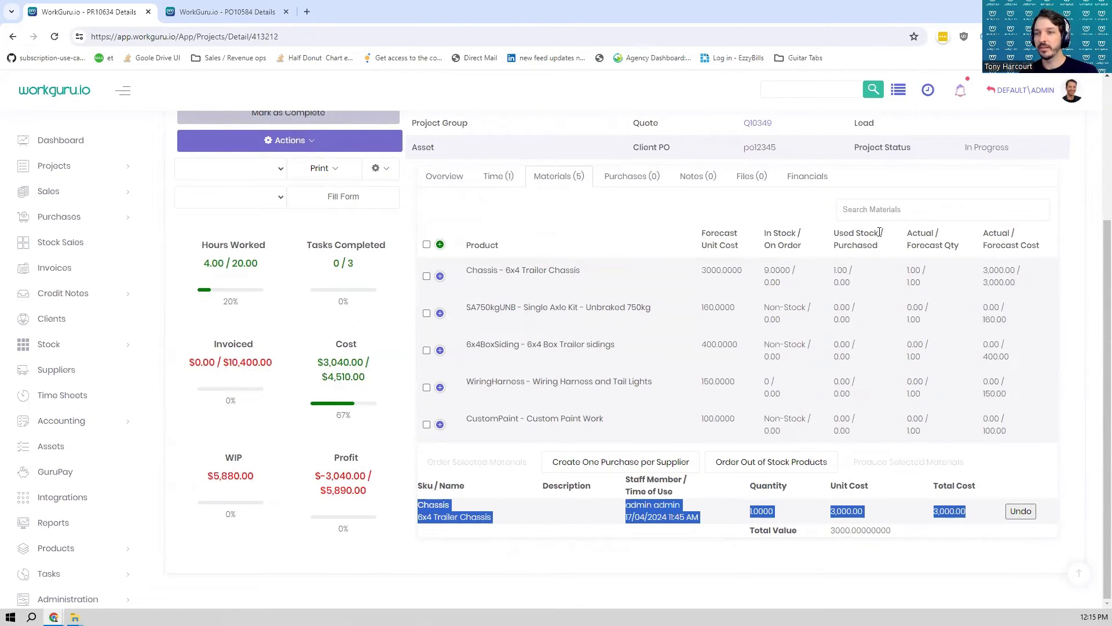
pyautogui.moveTo(879, 232); pyautogui.dragTo(835, 238)
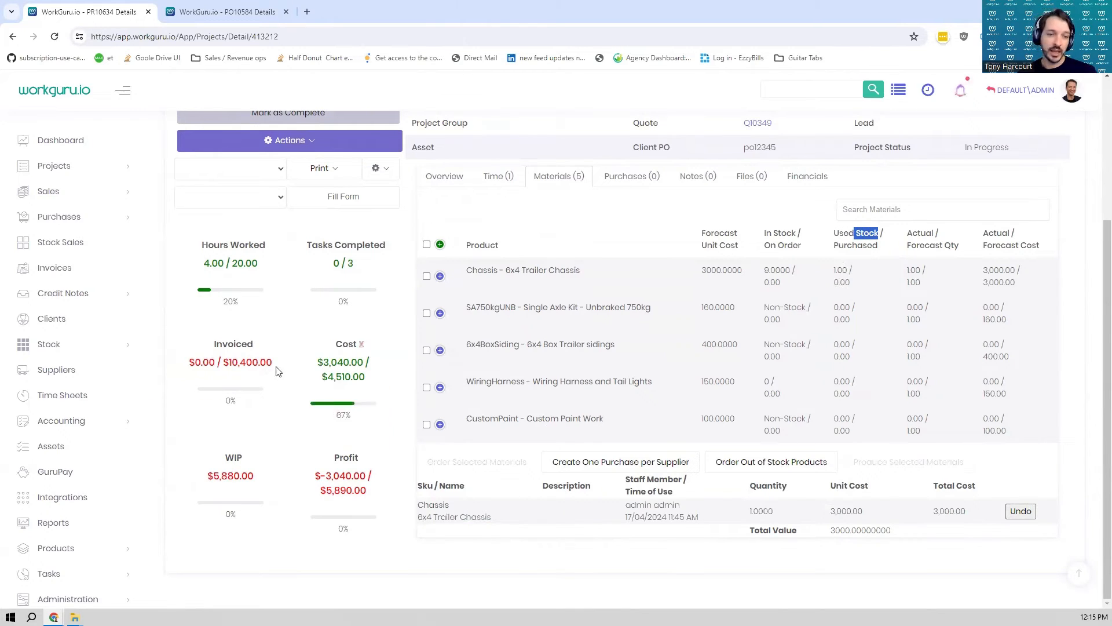
pyautogui.moveTo(337, 376)
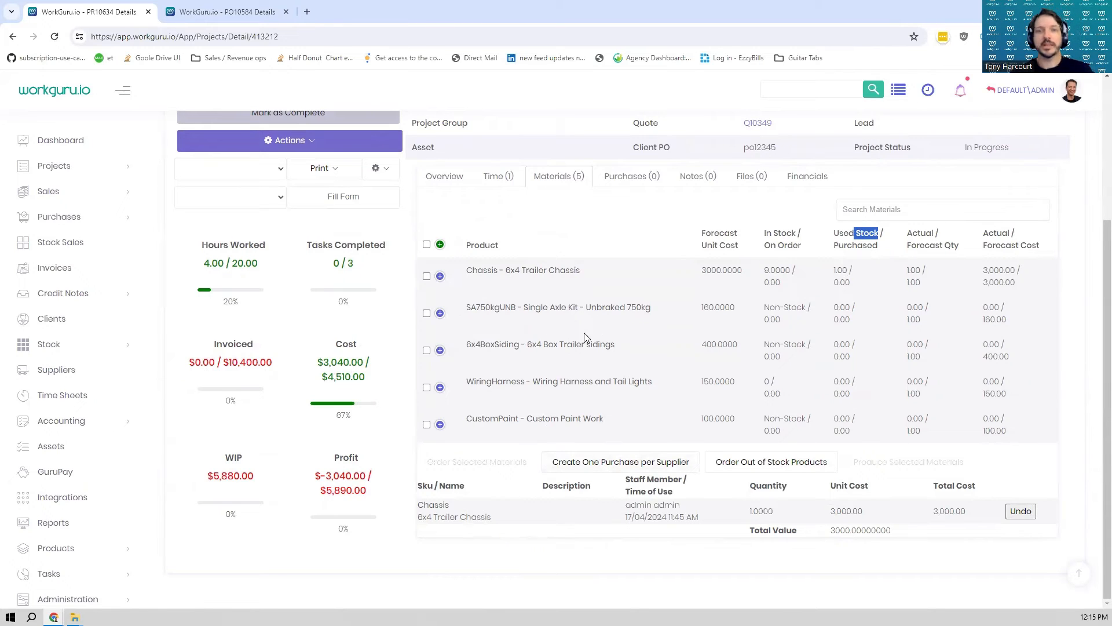
# - Order the axle kit, box trailer sidings, wiring harness and custom paint materials together on a new purchase order
pyautogui.click(427, 313)
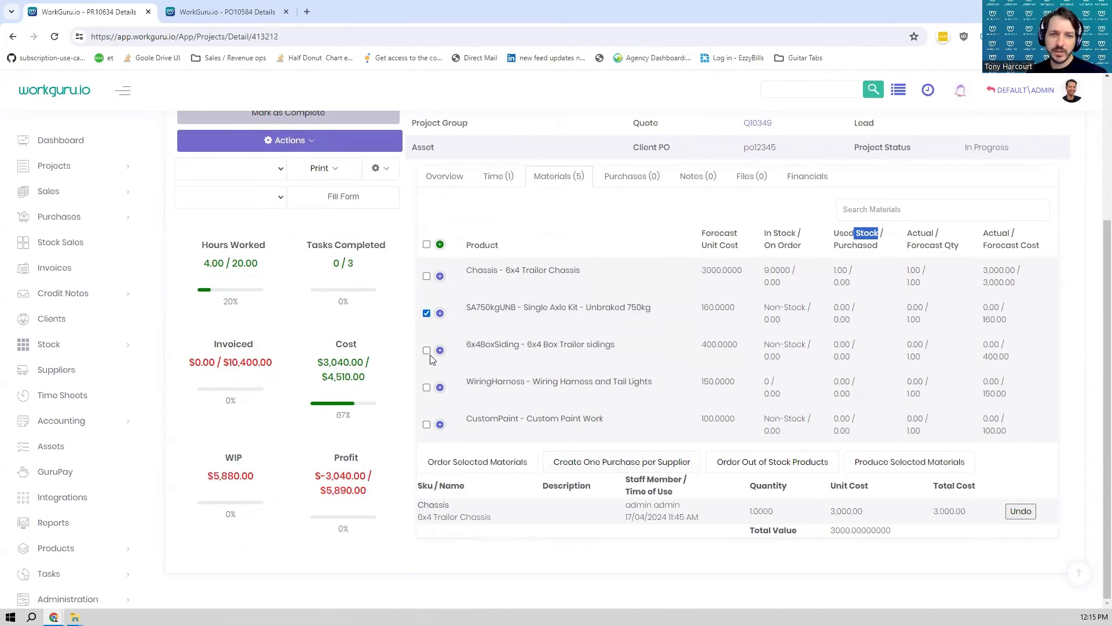
pyautogui.click(427, 387)
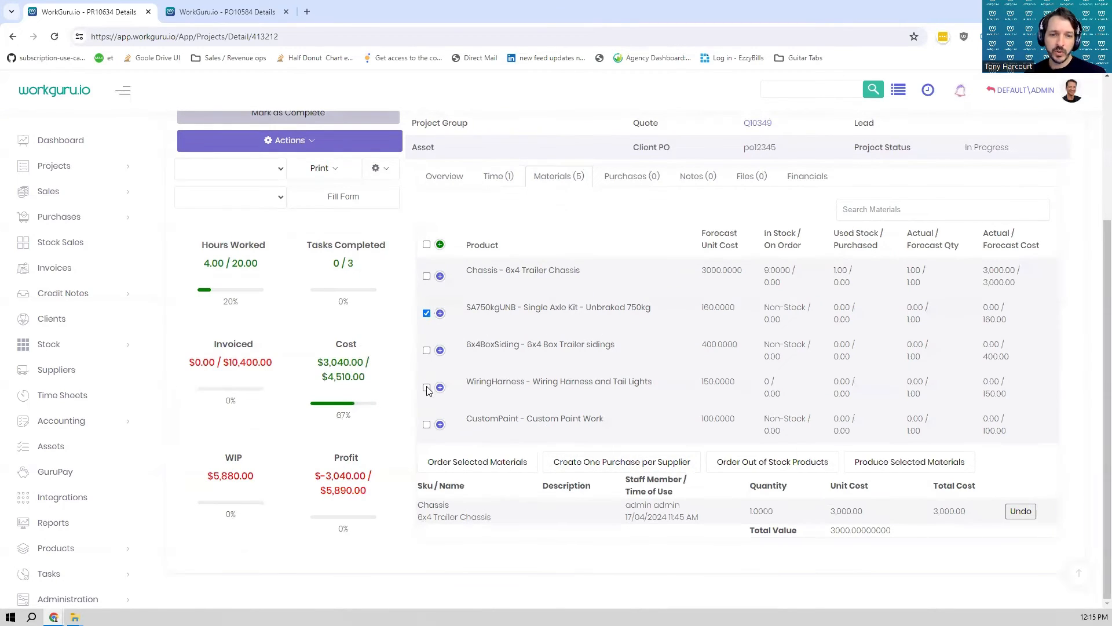
pyautogui.click(428, 350)
pyautogui.click(427, 424)
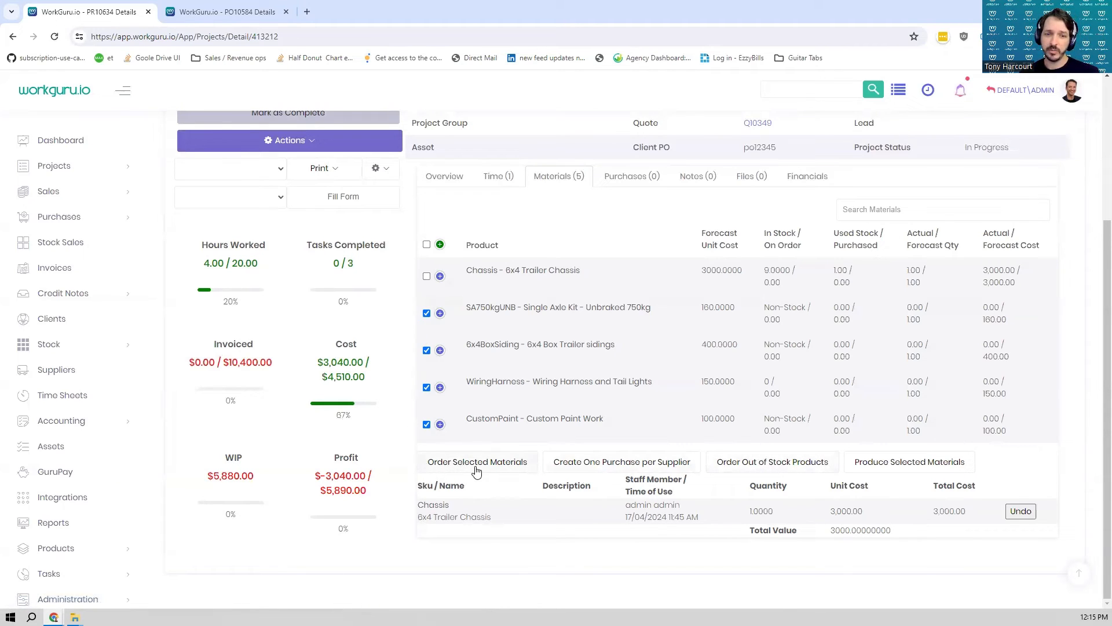
pyautogui.click(476, 467)
# - Assign Demo Supplier 1 to the new purchase order, check its product lines, and save and approve it
pyautogui.click(742, 227)
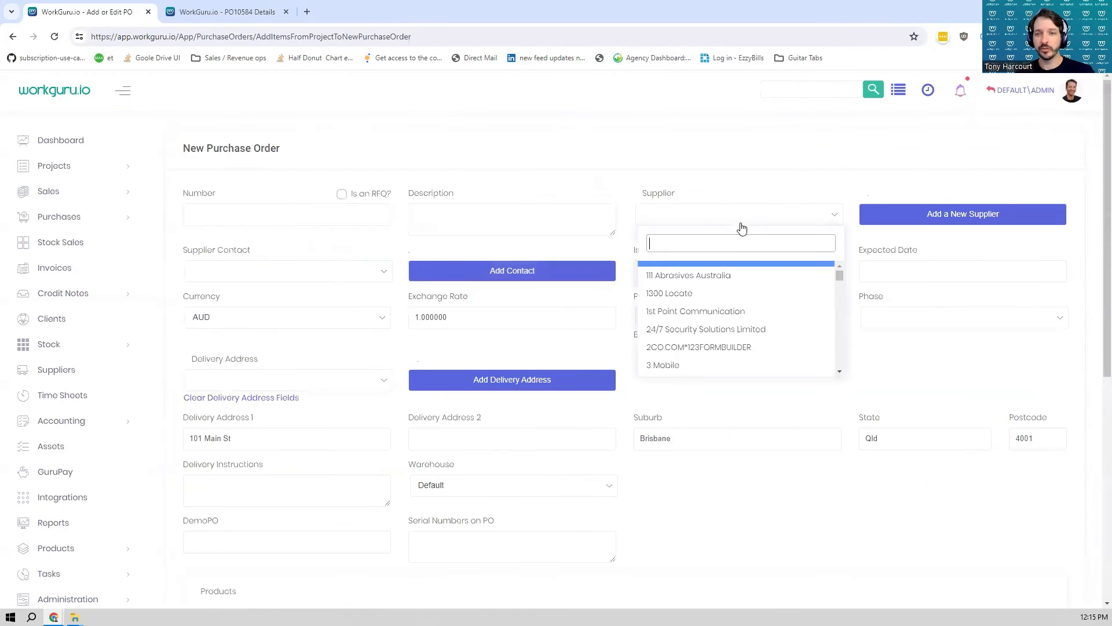
pyautogui.write('demo')
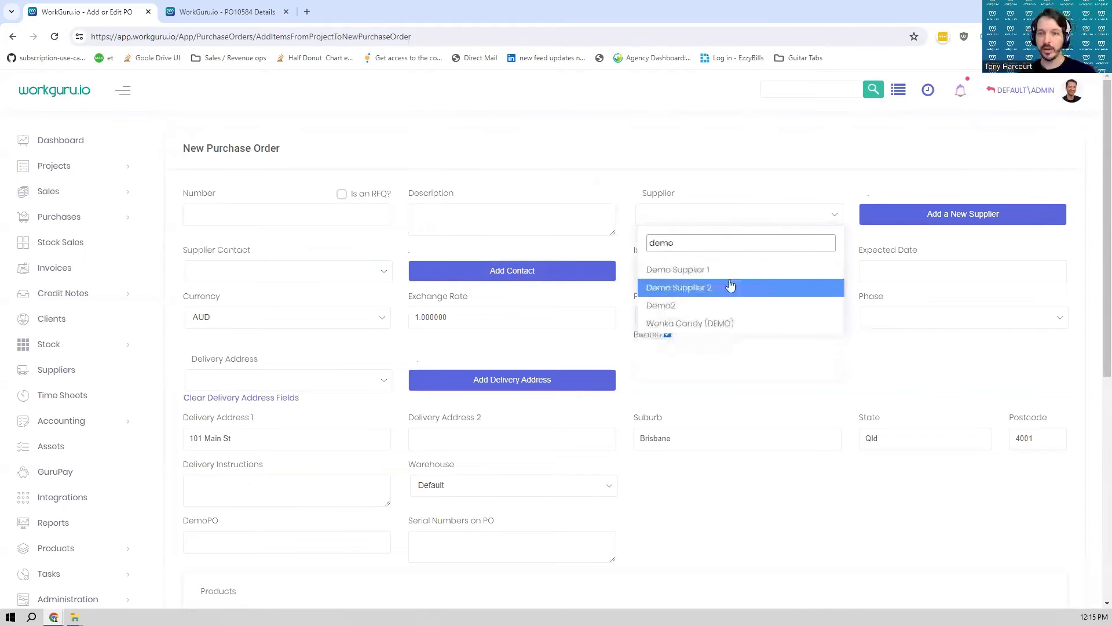
pyautogui.click(731, 286)
pyautogui.scroll(-6, 596, 580)
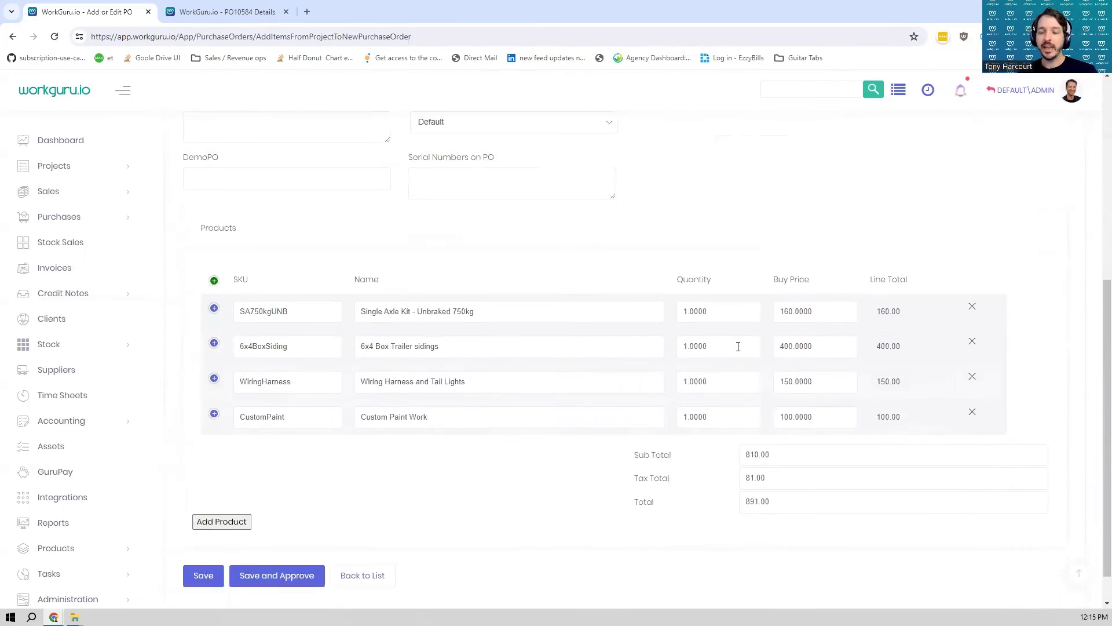
pyautogui.scroll(-1, 738, 346)
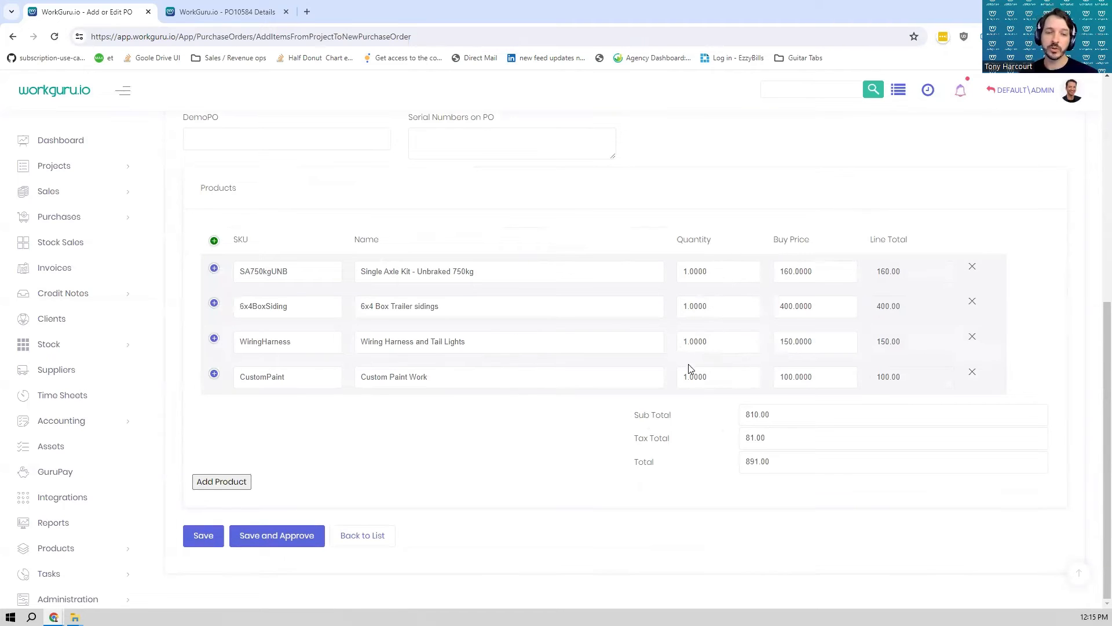
pyautogui.click(267, 538)
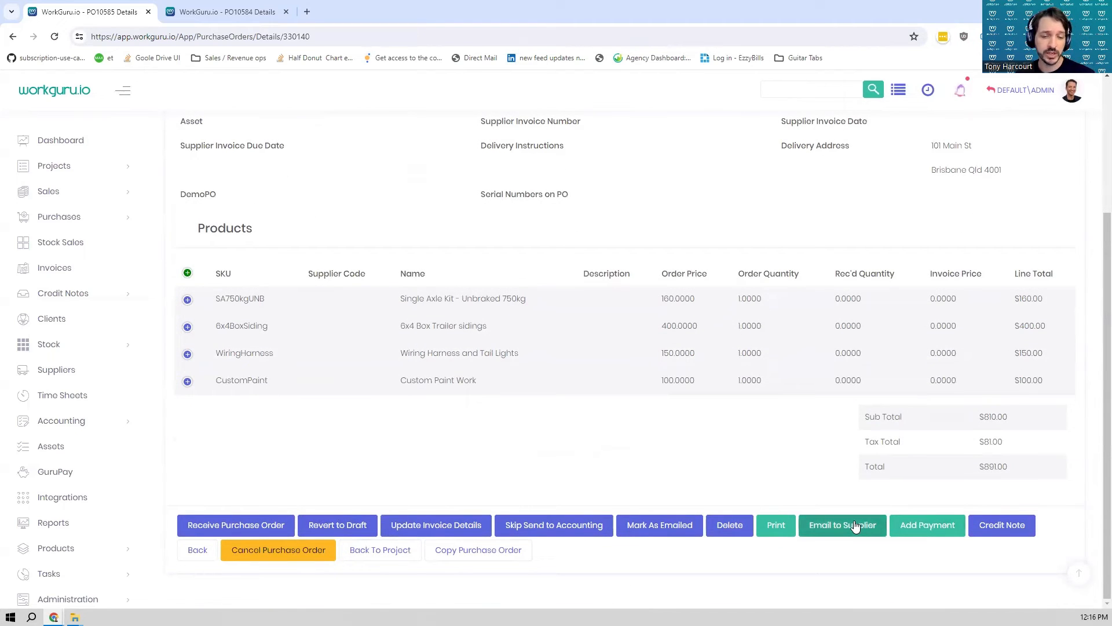
# - Start receiving the purchase order with received and invoice dates of 17/04/2024 and supplier invoice number in123123
pyautogui.click(268, 530)
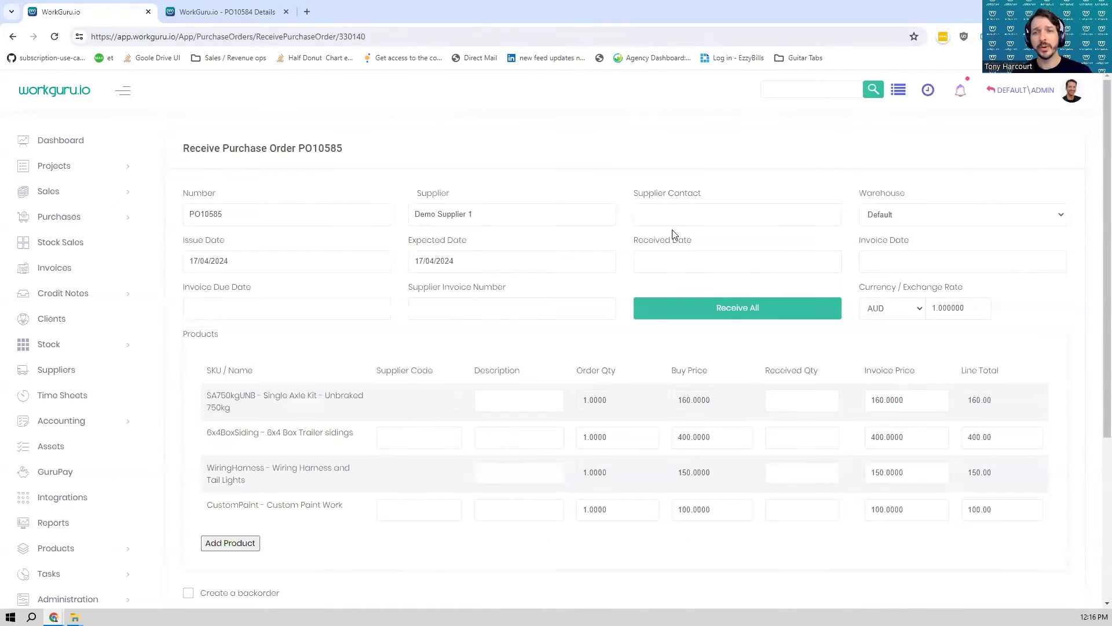
pyautogui.moveTo(690, 241); pyautogui.dragTo(616, 246)
pyautogui.click(738, 265)
pyautogui.click(964, 263)
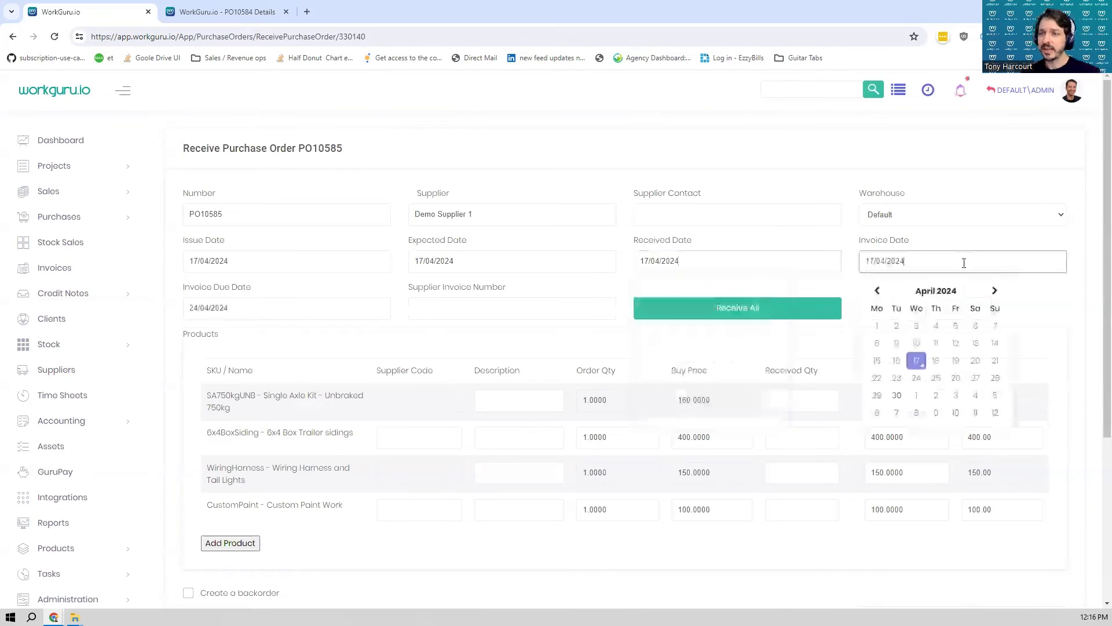
pyautogui.click(531, 300)
pyautogui.write('in123123')
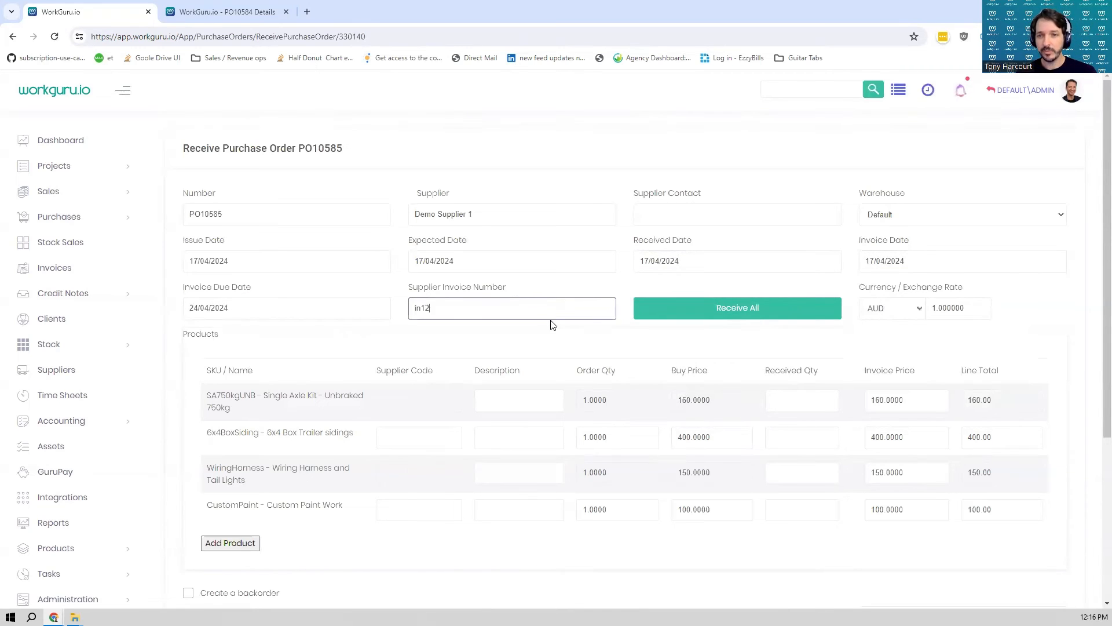
pyautogui.press('Tab')
# - Receive all ordered items except the wiring harness, set its received quantity to 0, and save with a backorder for it
pyautogui.click(749, 320)
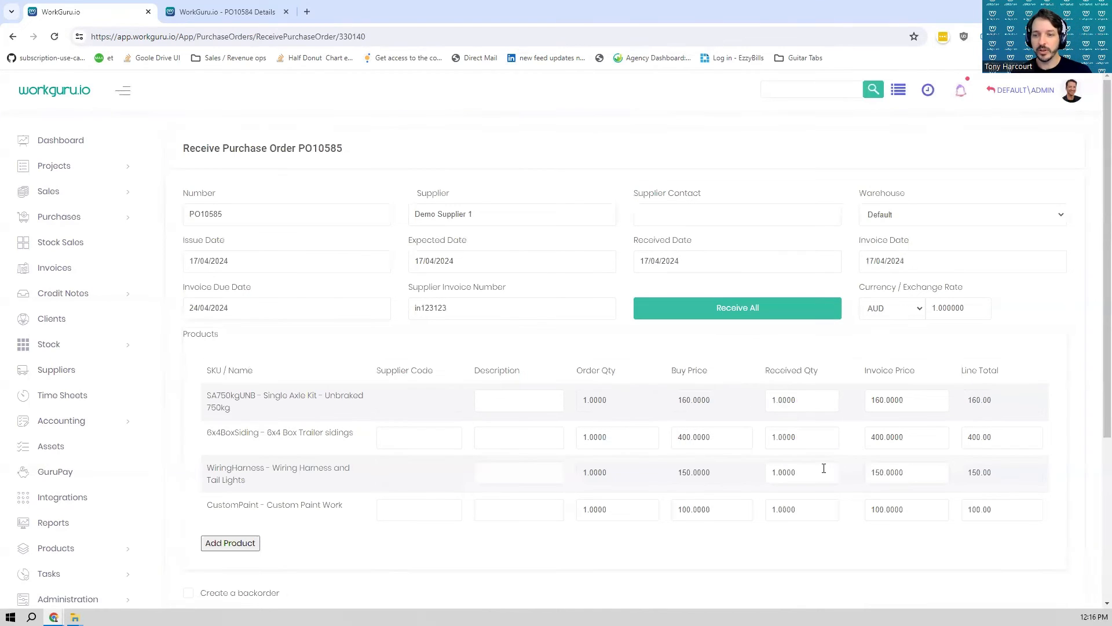
pyautogui.click(773, 474)
pyautogui.write('0')
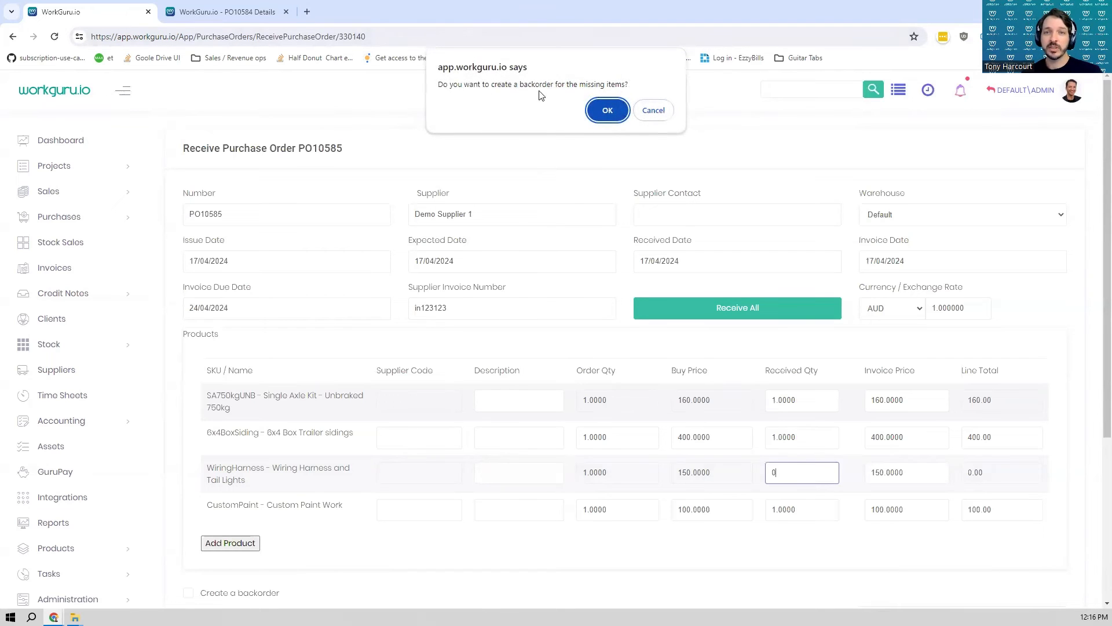
pyautogui.click(603, 112)
pyautogui.scroll(-4, 717, 350)
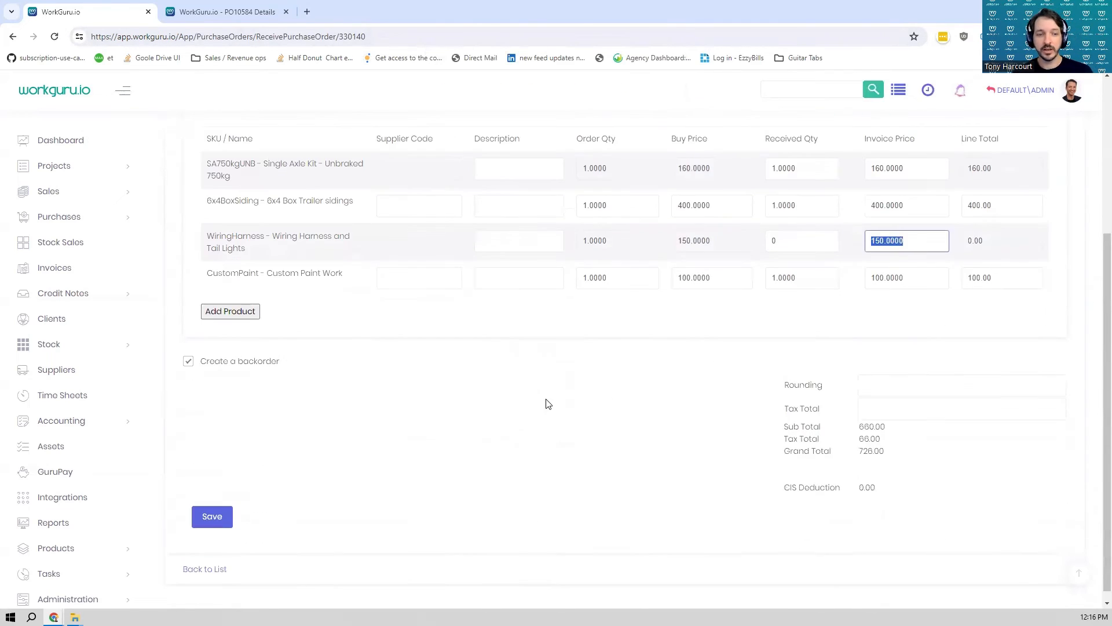
pyautogui.click(211, 518)
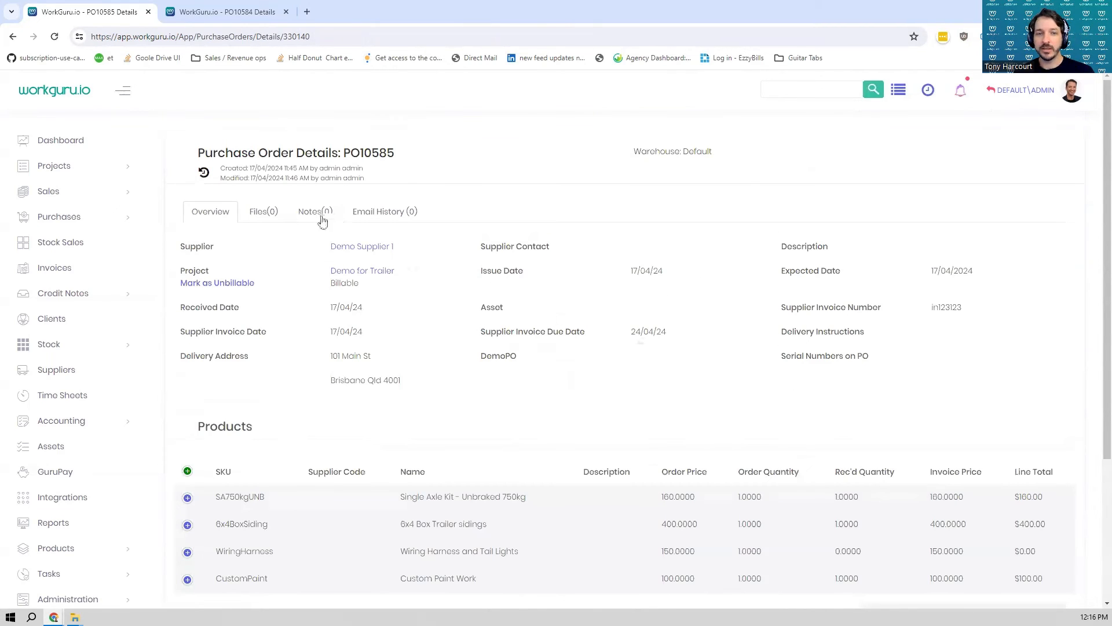
# - Return to the Demo for Trailer project and review its list of purchase orders and their statuses
pyautogui.click(379, 277)
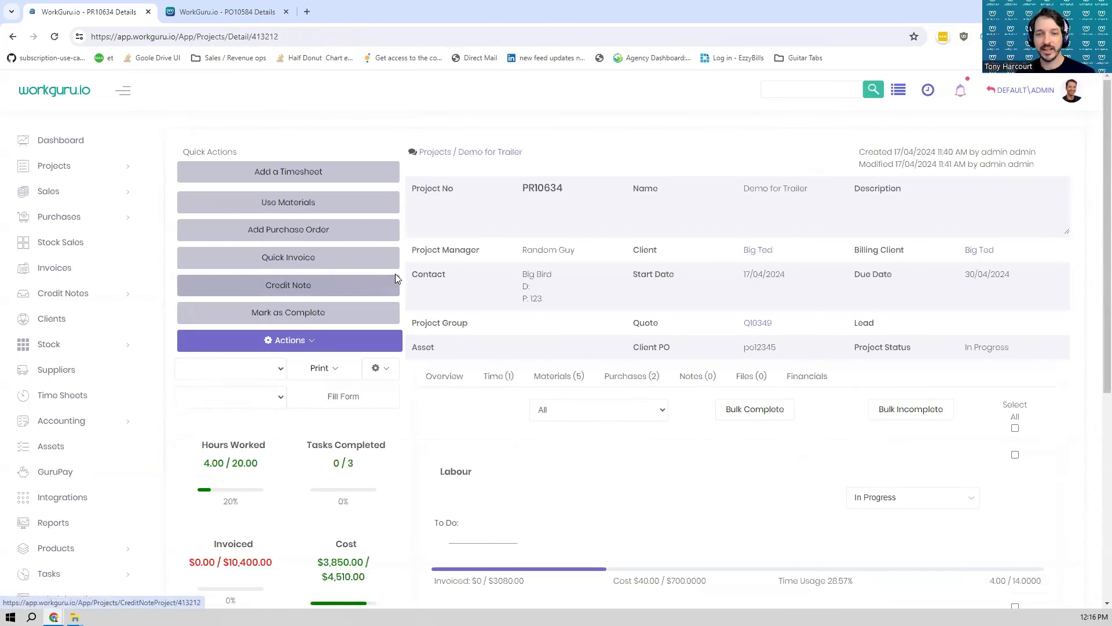
pyautogui.click(624, 382)
pyautogui.scroll(-3, 623, 394)
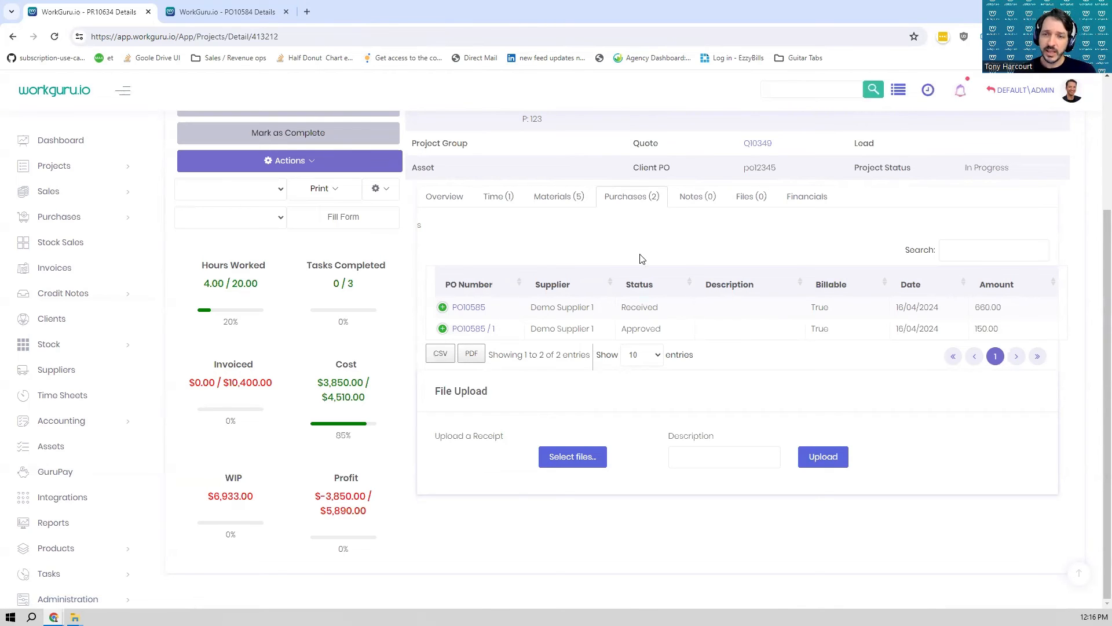
# - Enter "notes" as draft text for a project note, and check the note-emailing instructions and the project's files
pyautogui.scroll(2, 757, 210)
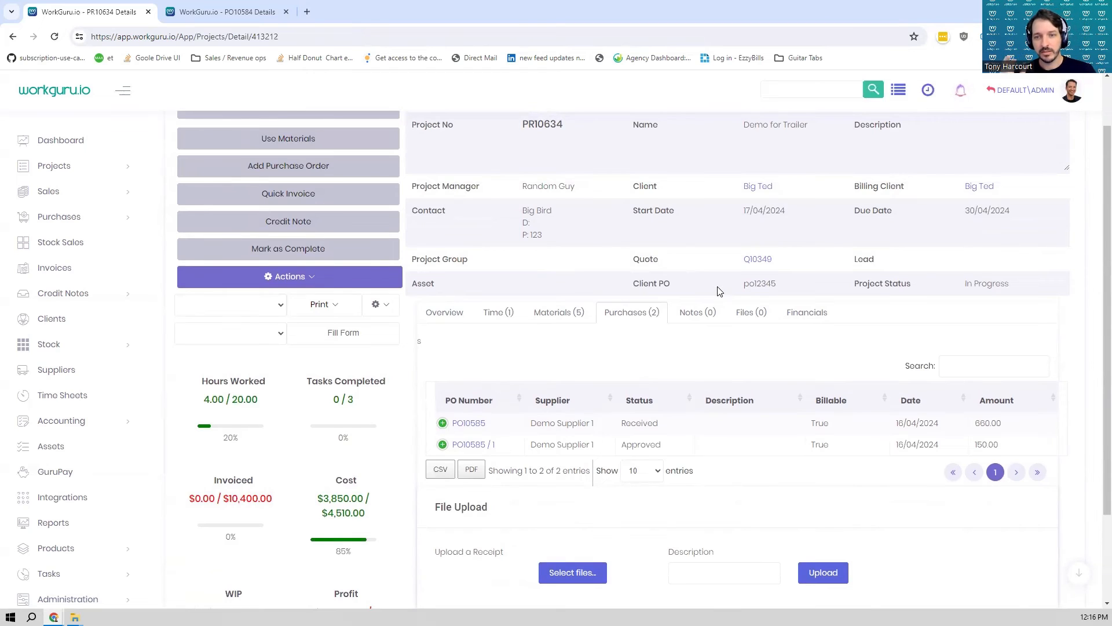
pyautogui.click(706, 317)
pyautogui.click(579, 401)
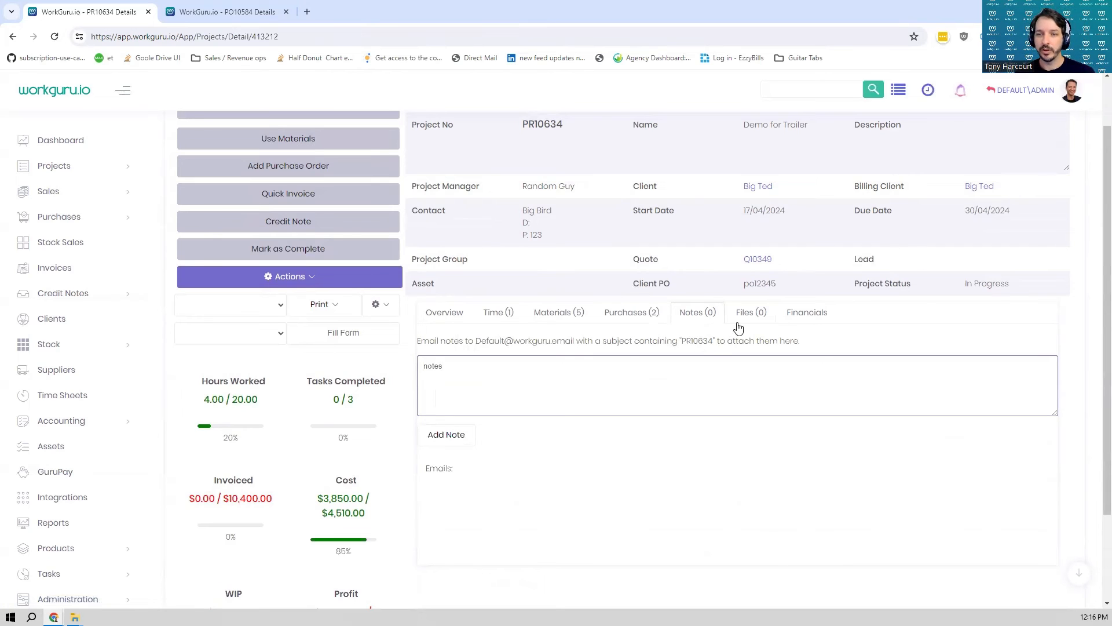
pyautogui.moveTo(504, 341); pyautogui.dragTo(577, 342)
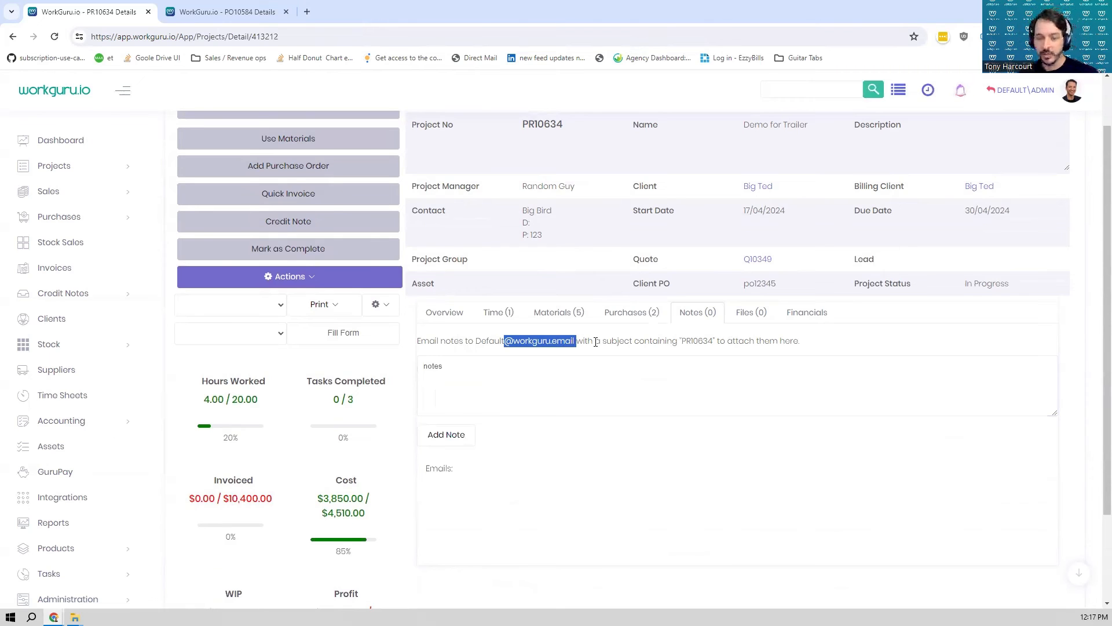
pyautogui.click(745, 315)
pyautogui.click(706, 318)
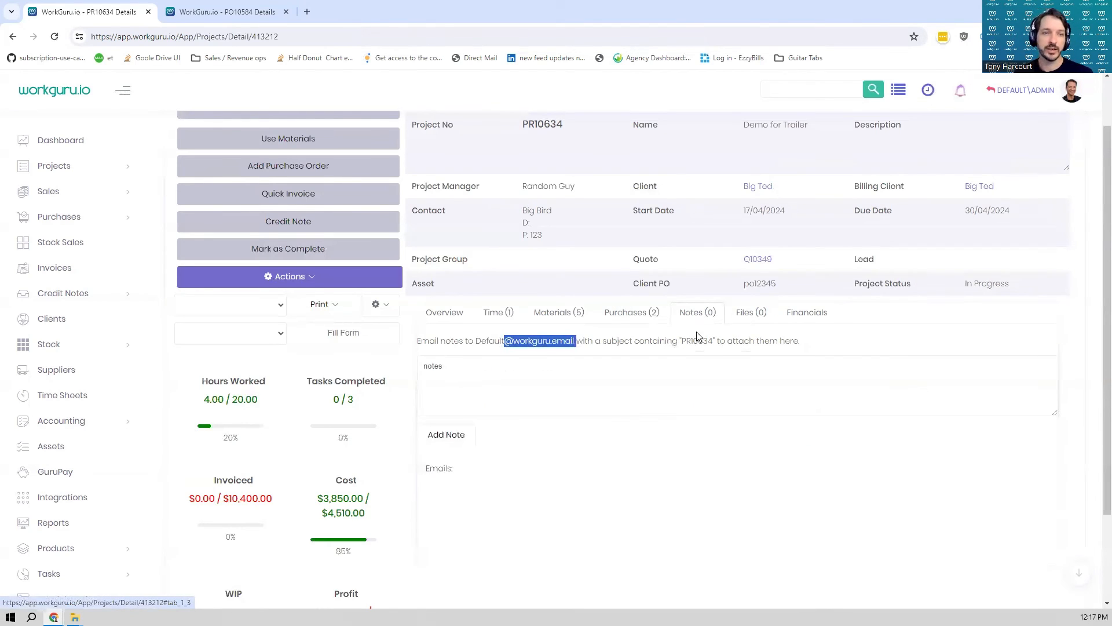
# - Start a new invoice for the Demo for Trailer project, charging 100 percent of forecast/quoted and all purchases
pyautogui.click(460, 314)
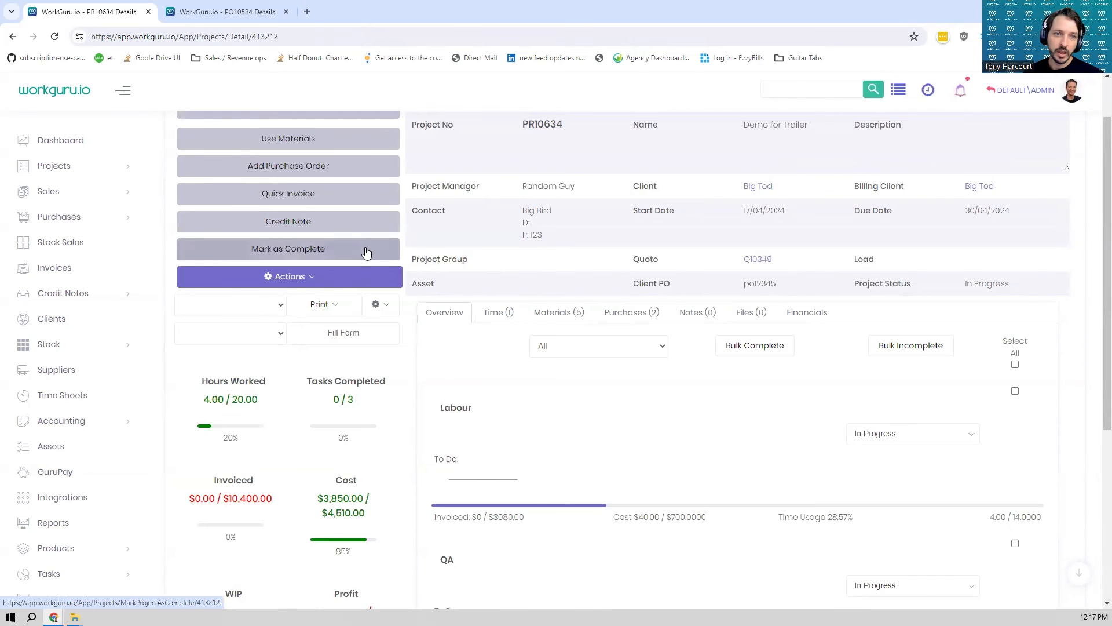
pyautogui.click(358, 230)
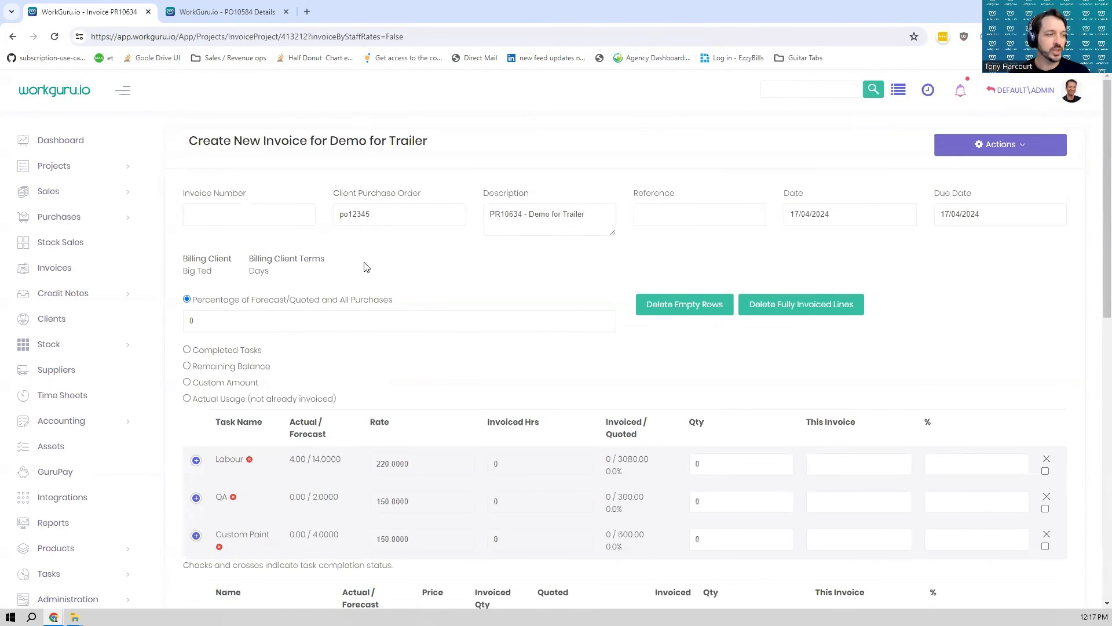
pyautogui.scroll(-2, 383, 300)
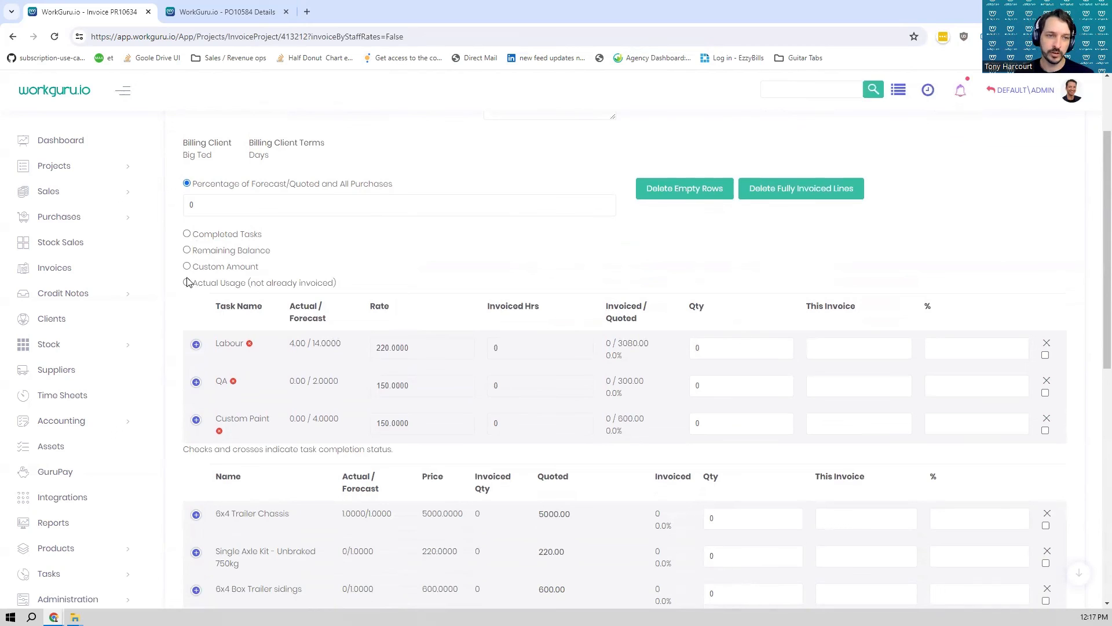
pyautogui.click(212, 211)
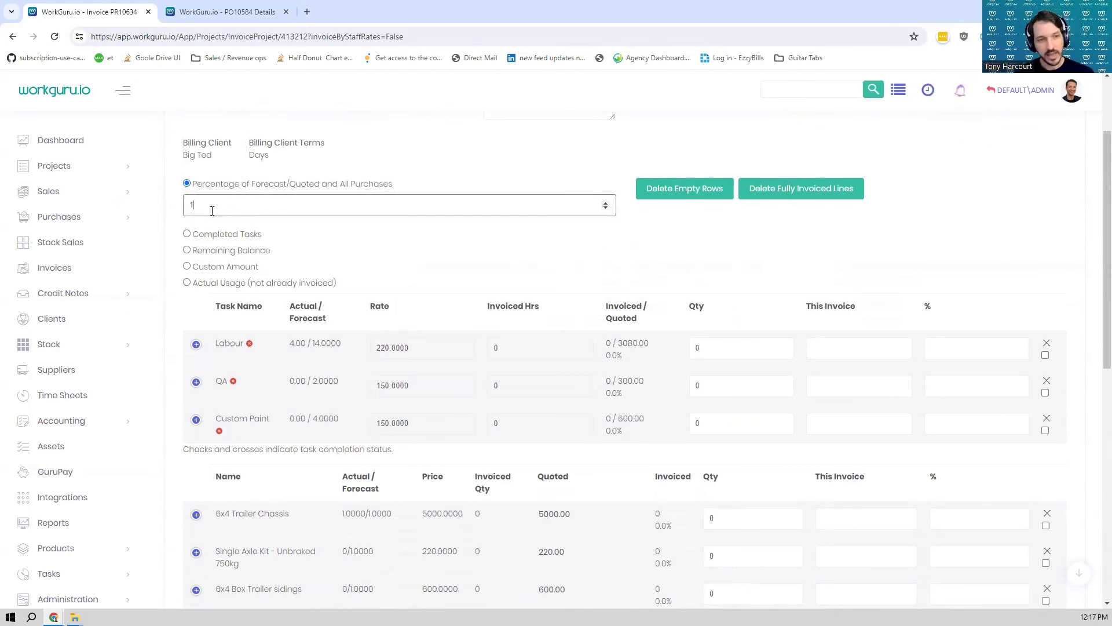
pyautogui.write('100')
pyautogui.press('Tab')
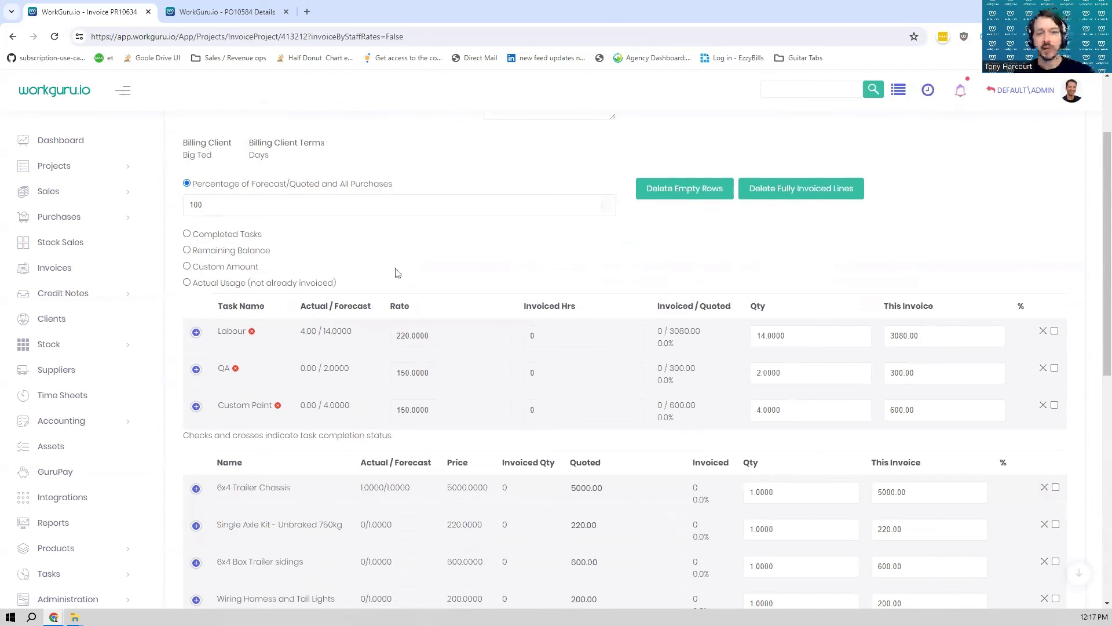
# - Delete all the purchase order lines from the invoice, keeping the quoted task and product lines
pyautogui.scroll(-3, 811, 364)
pyautogui.scroll(-3, 796, 280)
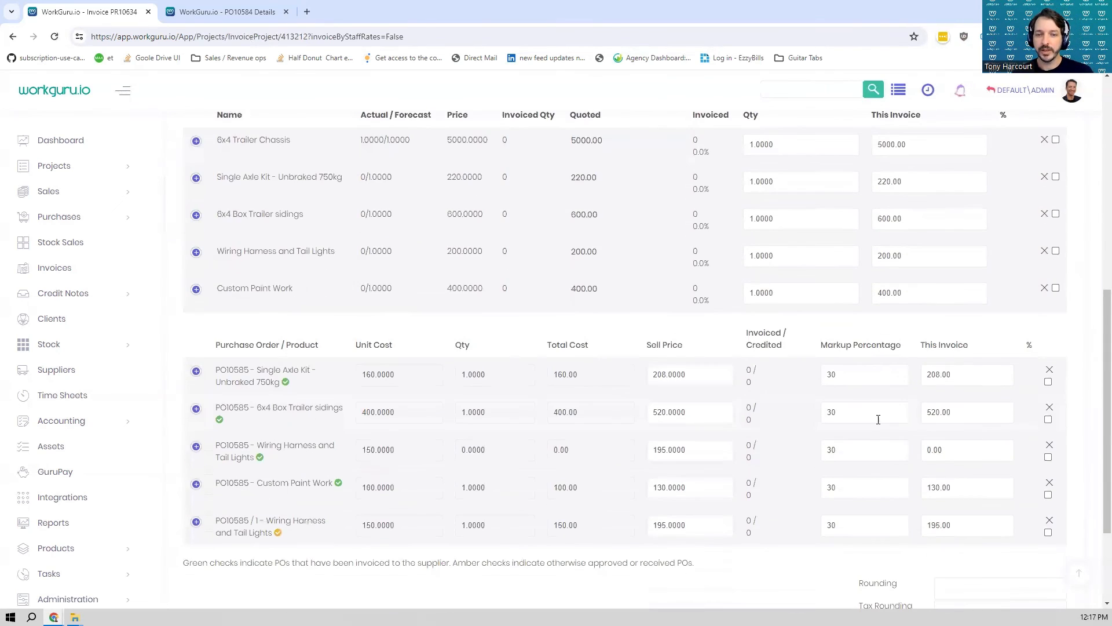
pyautogui.click(1050, 370)
pyautogui.press('Return')
pyautogui.click(1050, 370)
pyautogui.press('Return')
pyautogui.click(1049, 371)
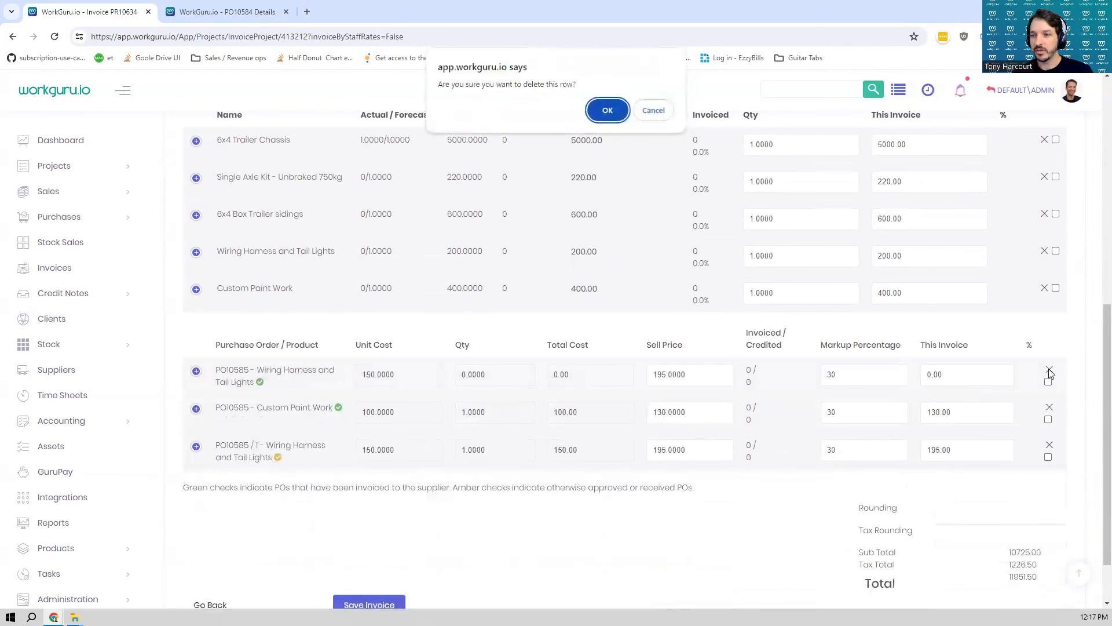
pyautogui.press('Return')
pyautogui.click(1049, 370)
pyautogui.press('Return')
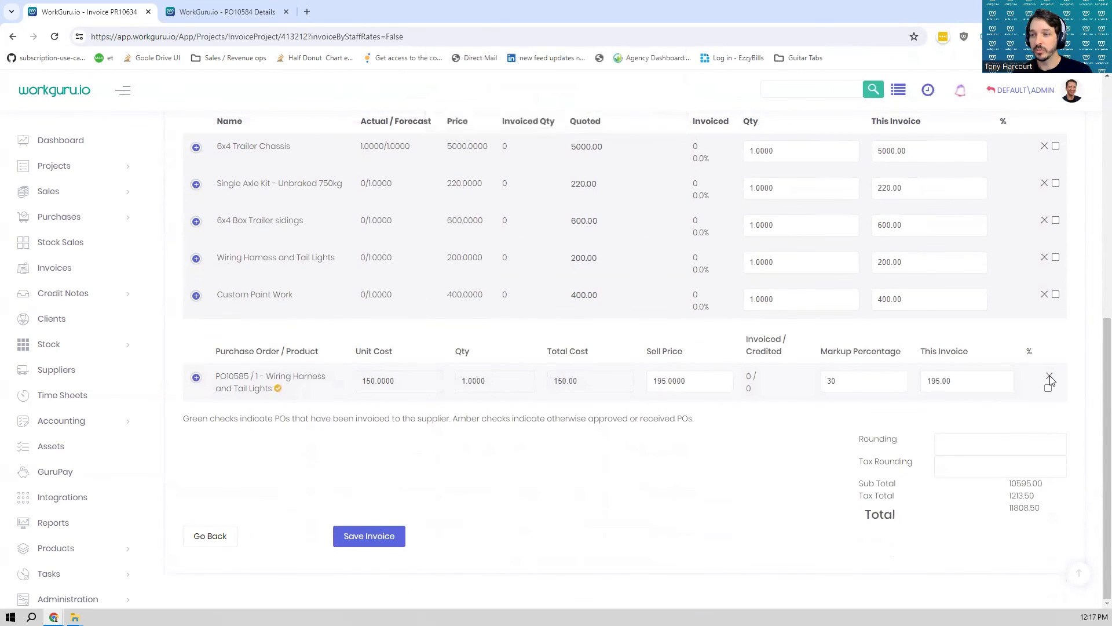
pyautogui.click(1050, 376)
pyautogui.press('Return')
# - Check the remaining invoice lines, save the invoice, and approve it
pyautogui.scroll(3, 770, 409)
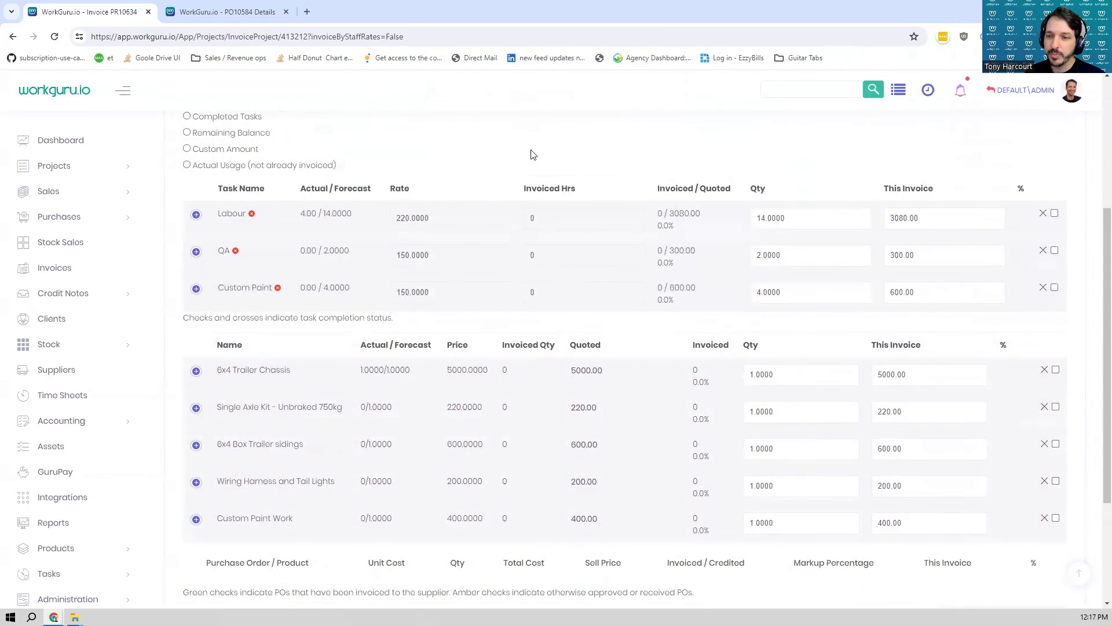
pyautogui.scroll(-3, 599, 385)
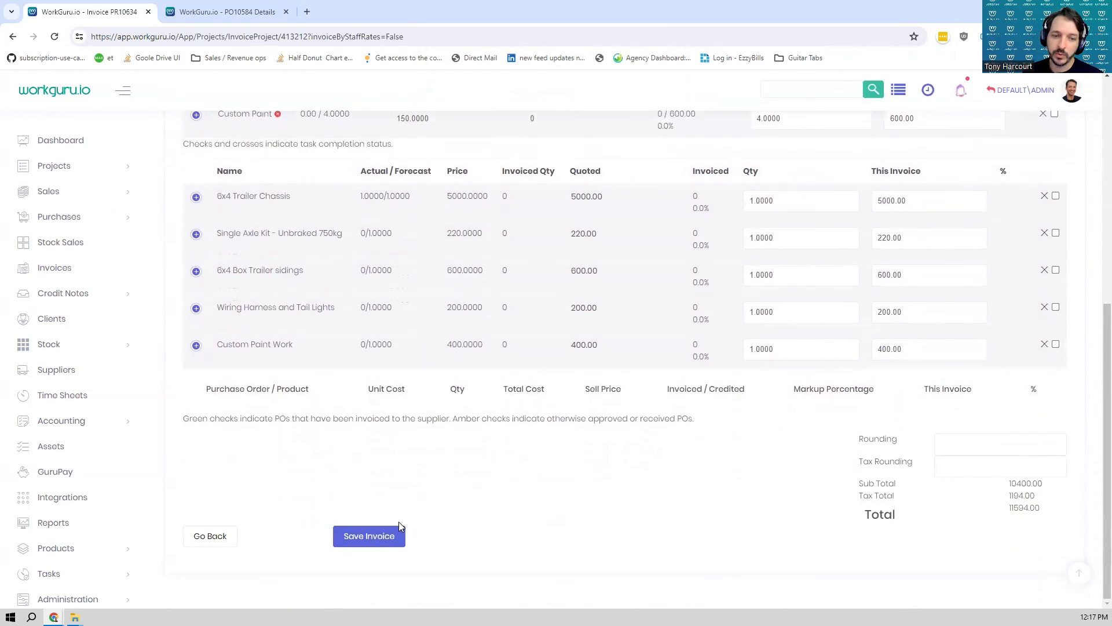
pyautogui.click(371, 534)
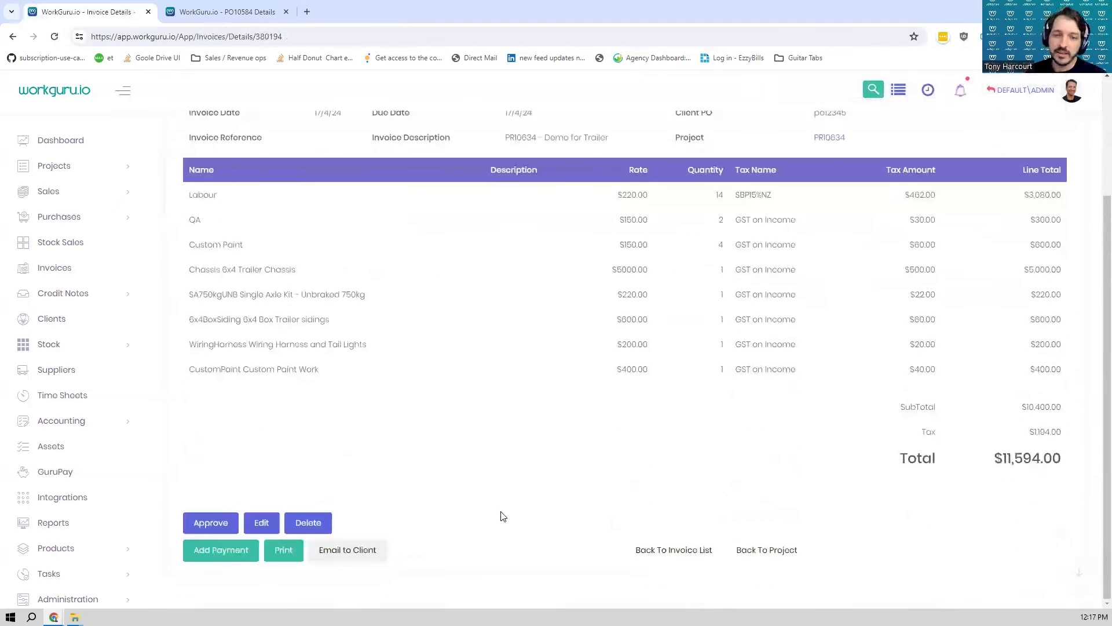
pyautogui.click(216, 525)
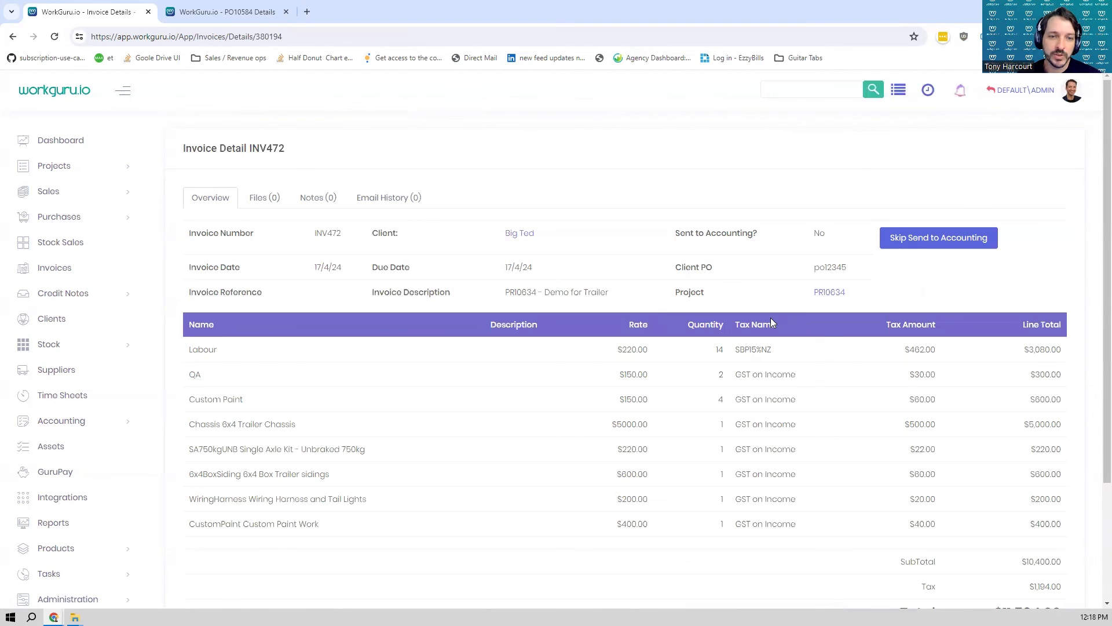
pyautogui.scroll(-3, 770, 322)
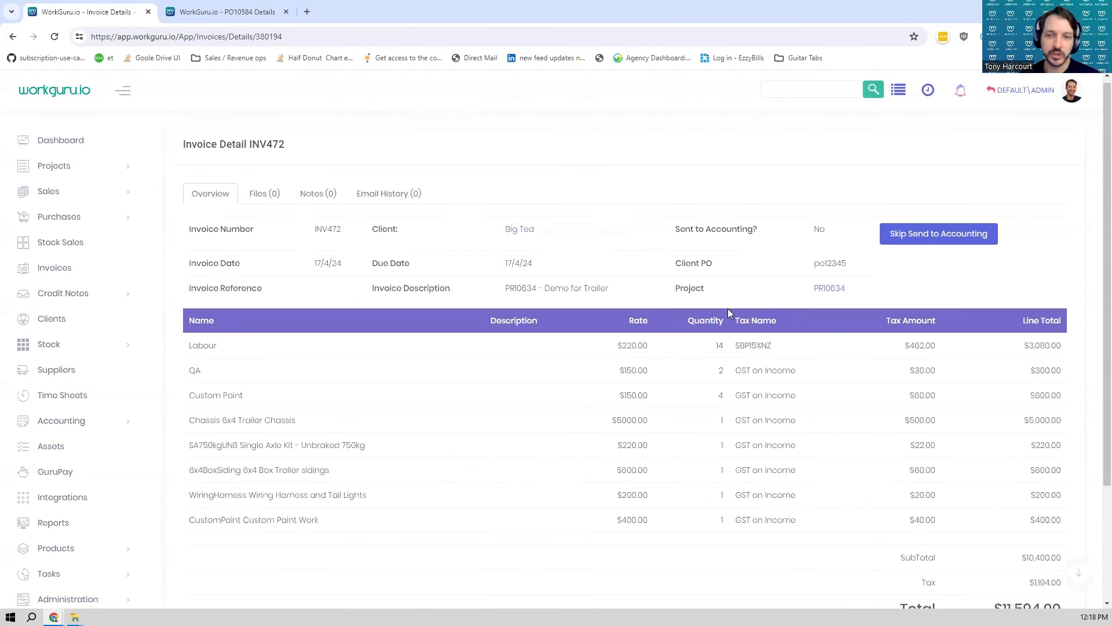